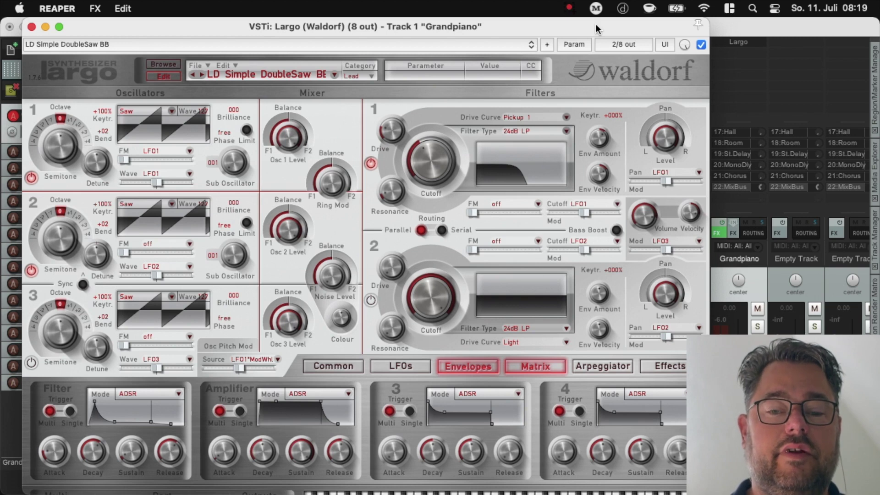
Close the Largo window, draw an empty MIDI item on the Grandpiano track from 1.3.00 to 24.3.00, and open it for note editing.
click(31, 27)
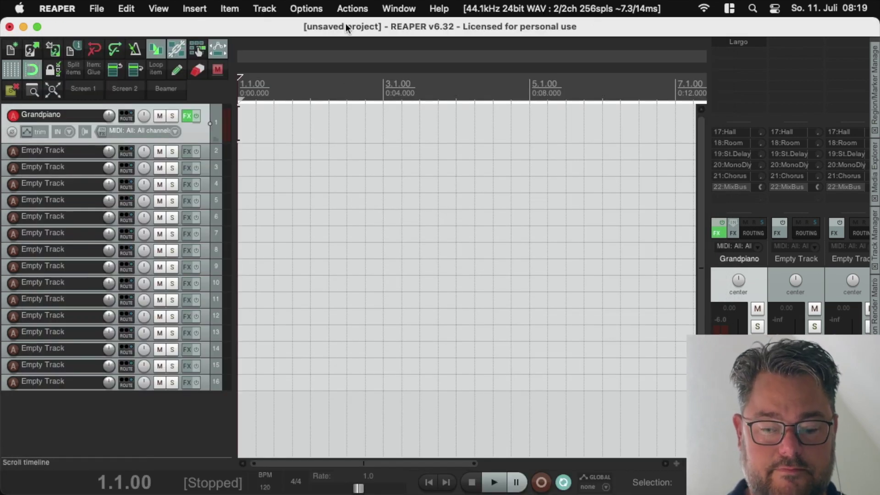
scroll(295, 134, down, 5)
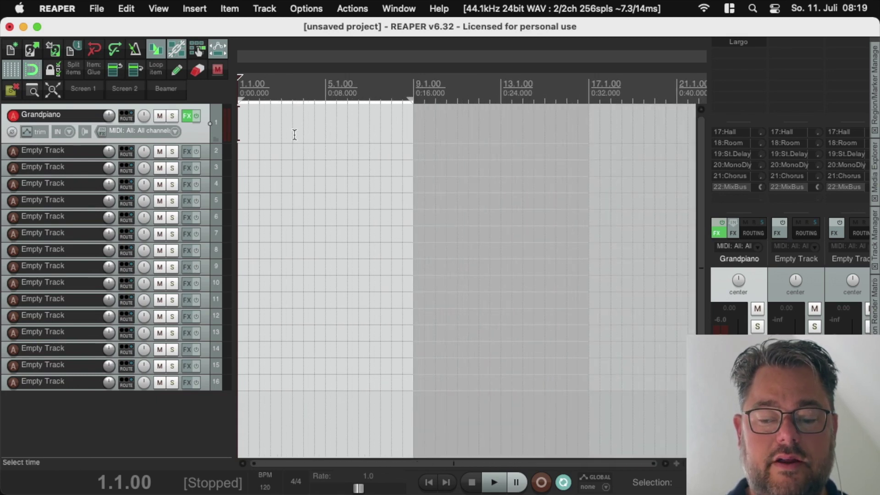
scroll(294, 134, down, 2)
drag(247, 127, 571, 131)
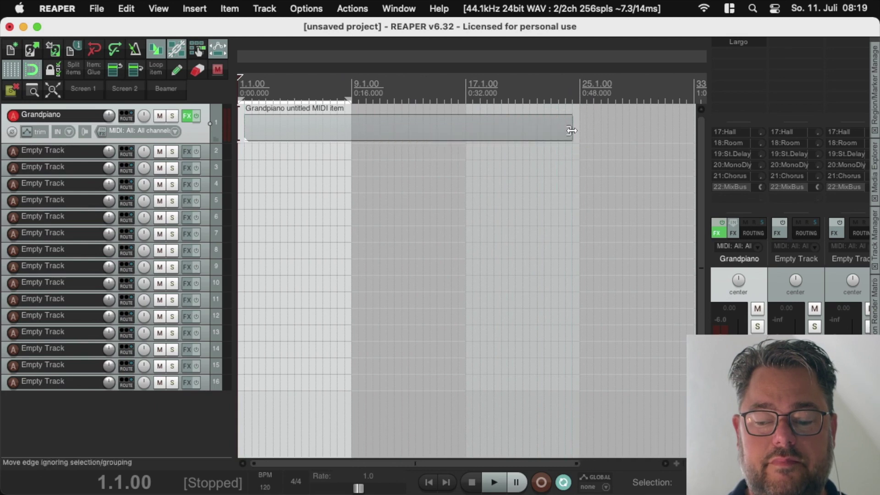
double_click(530, 130)
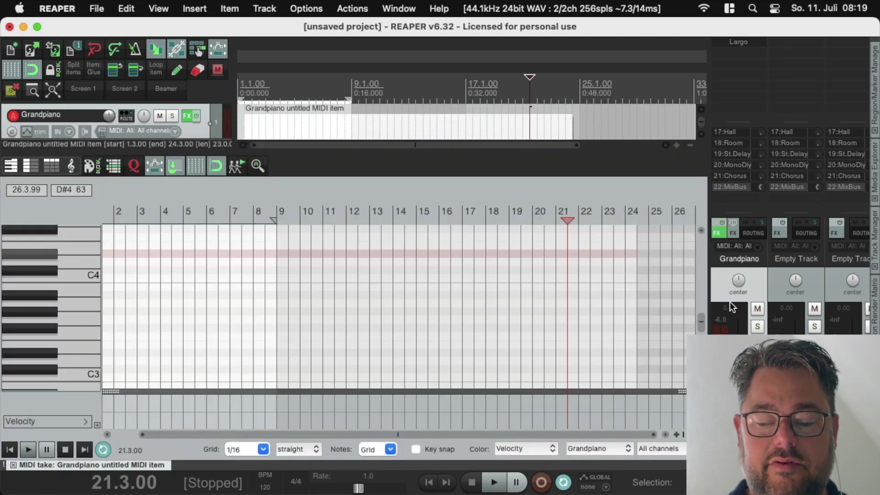
Draw separate two-bar notes on C2, E2 and G#2, and copy all three one octave higher after the originals.
drag(701, 321, 706, 329)
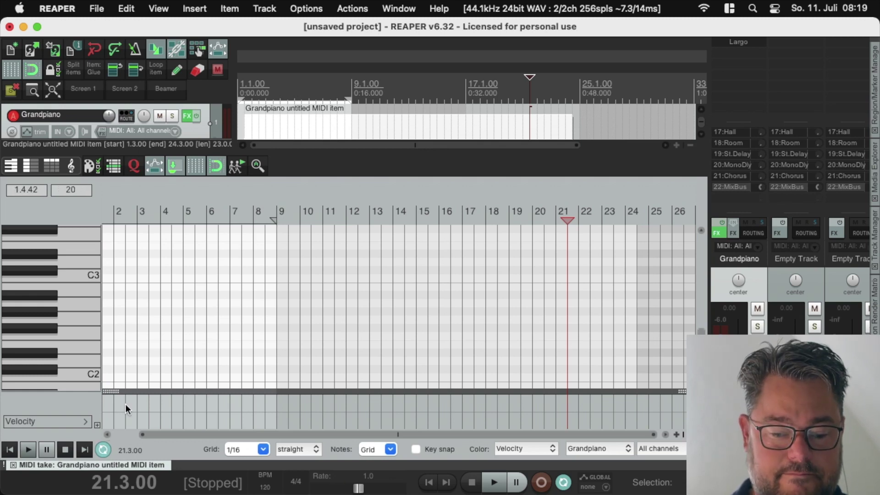
drag(117, 378, 173, 381)
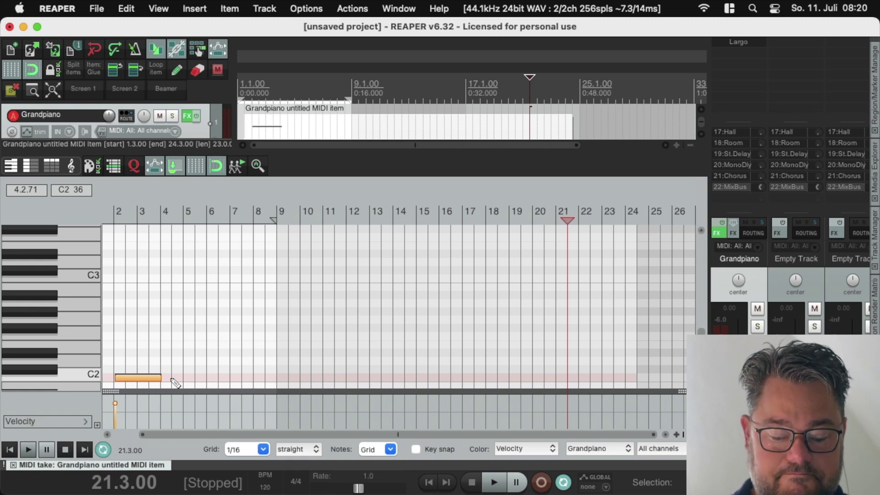
drag(146, 378, 235, 337)
drag(292, 317, 287, 313)
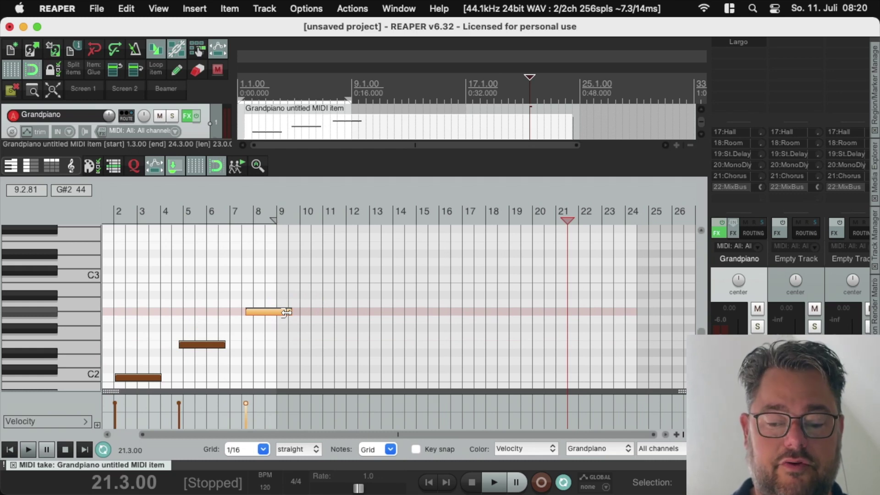
key(super+a)
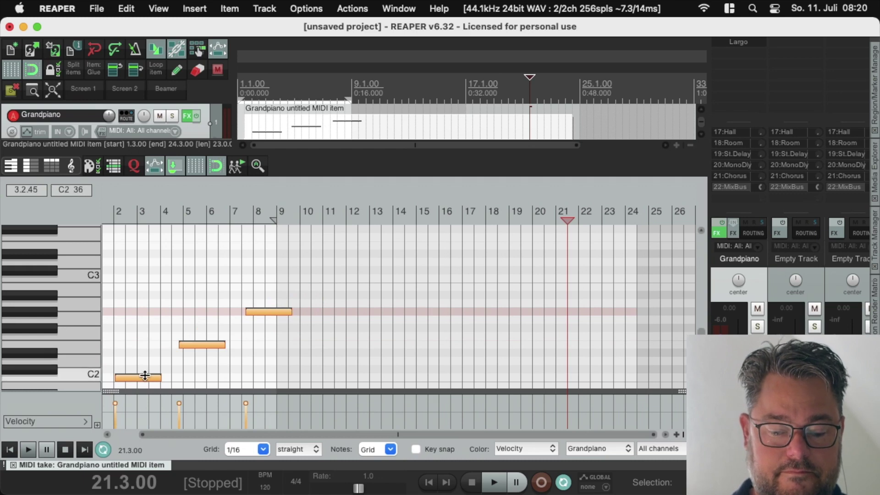
drag(143, 377, 372, 281)
Turn off repeat and stretch the MIDI item so that it ends at 25.1.00.
click(564, 482)
drag(573, 103, 581, 101)
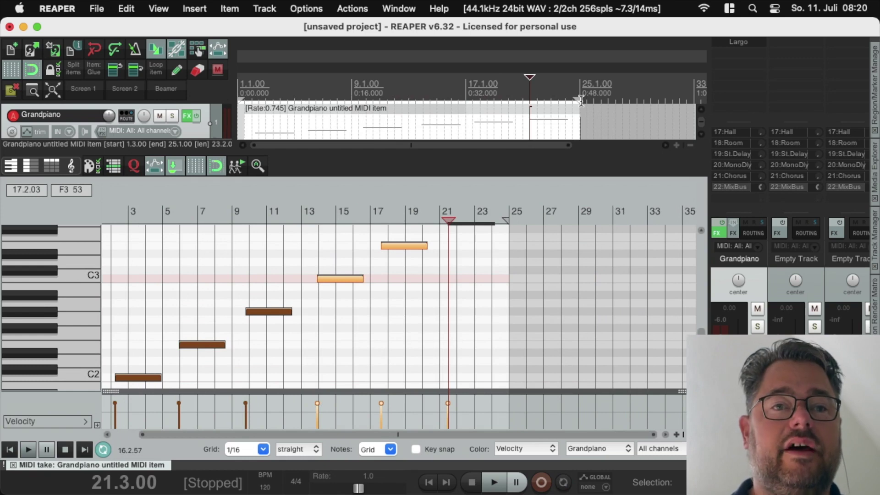
Set the amplifier envelope's release to 001 in the Largo synthesizer and close the plugin window.
click(747, 45)
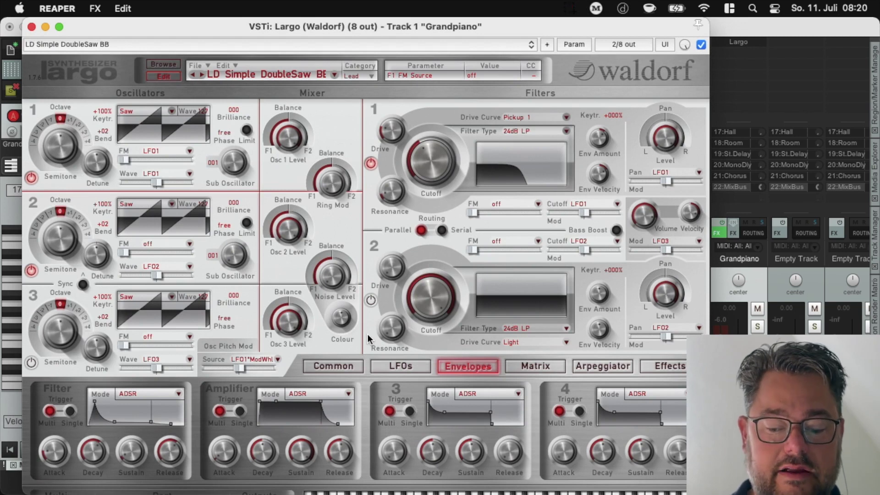
drag(339, 451, 339, 488)
drag(340, 453, 339, 488)
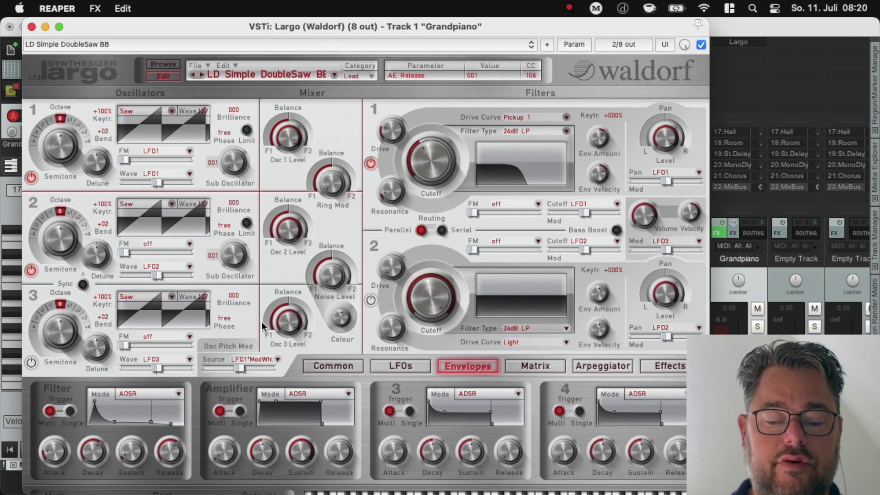
click(32, 26)
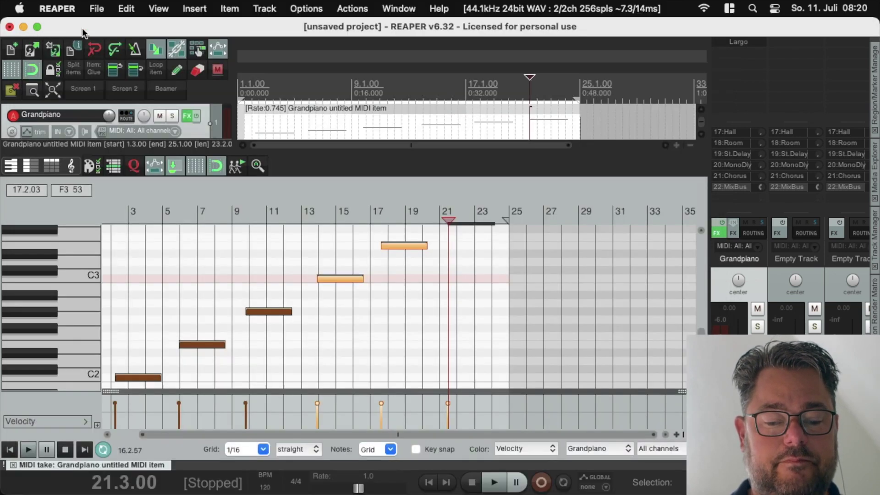
Open the project's render settings and keep WAV as the primary output format.
click(95, 6)
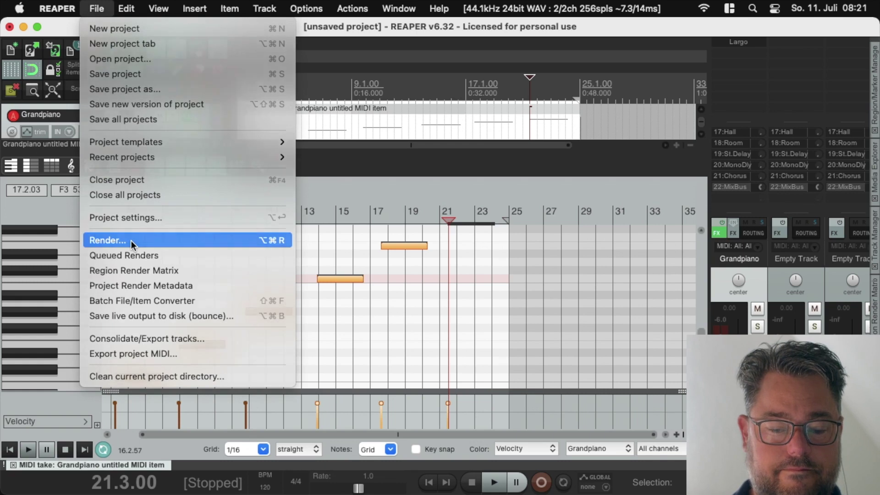
click(131, 241)
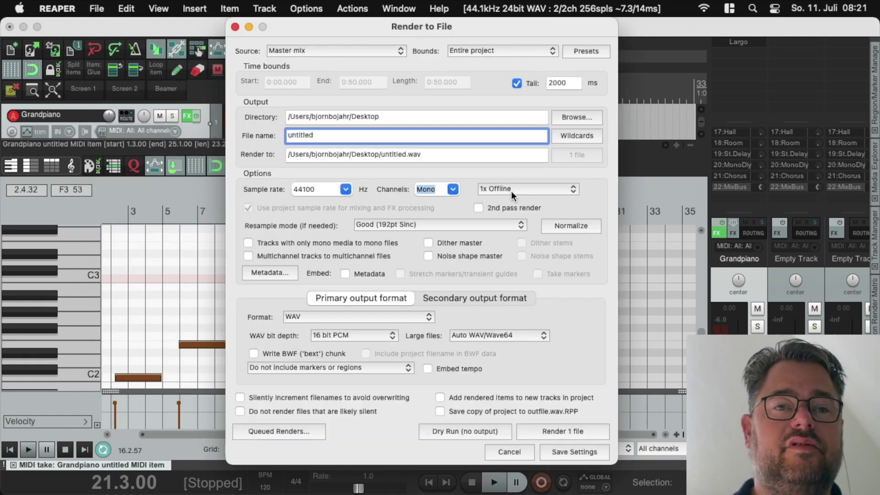
click(377, 317)
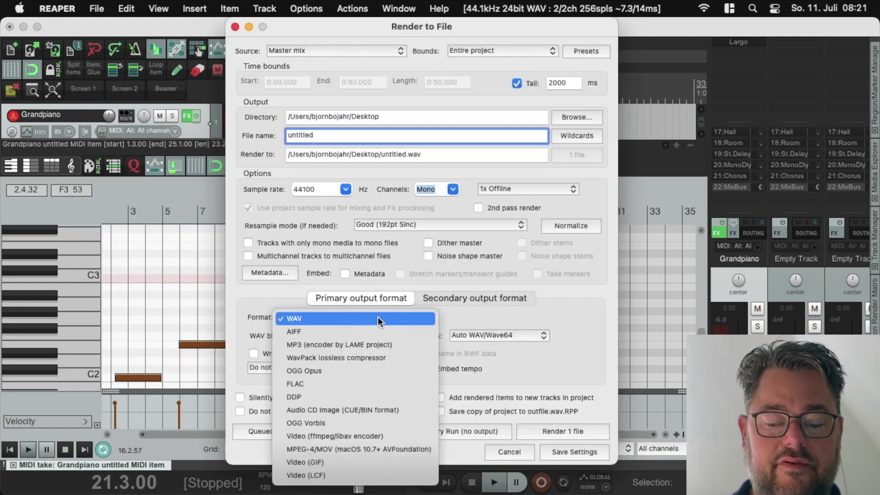
click(378, 317)
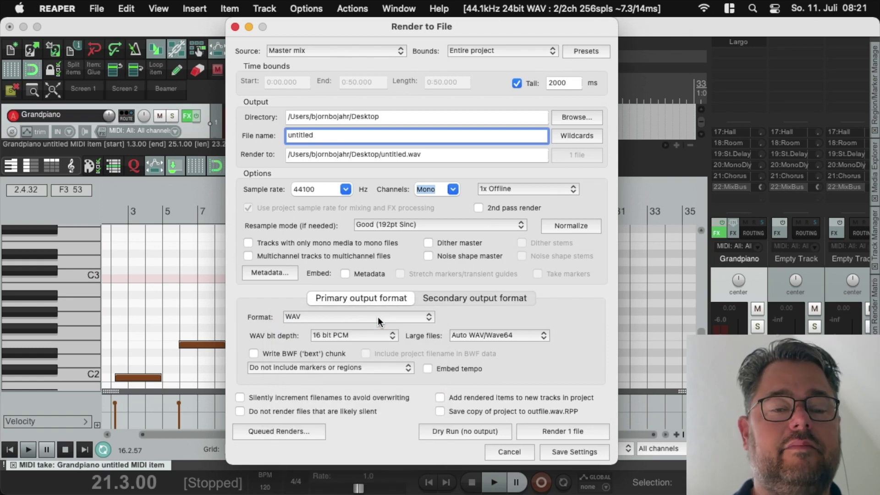
Name the output file LargoSound_48_4 and render it.
click(375, 136)
text(_)
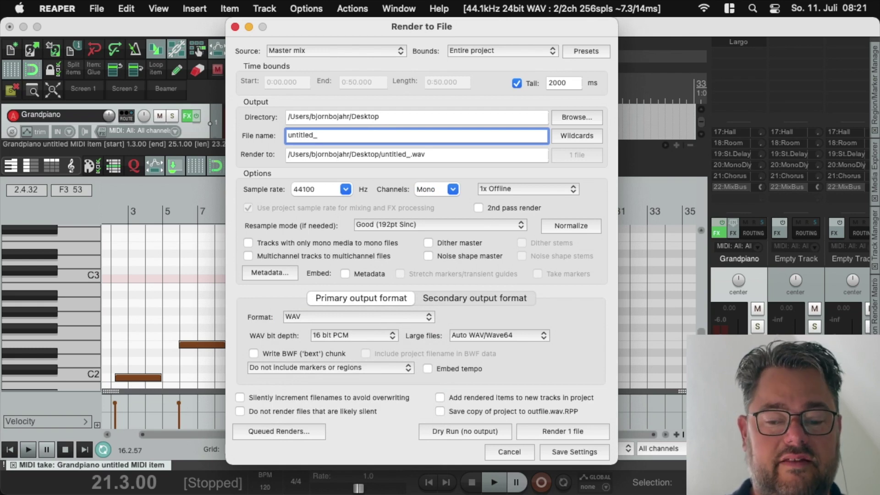
drag(314, 135, 288, 135)
text(LargoSound_)
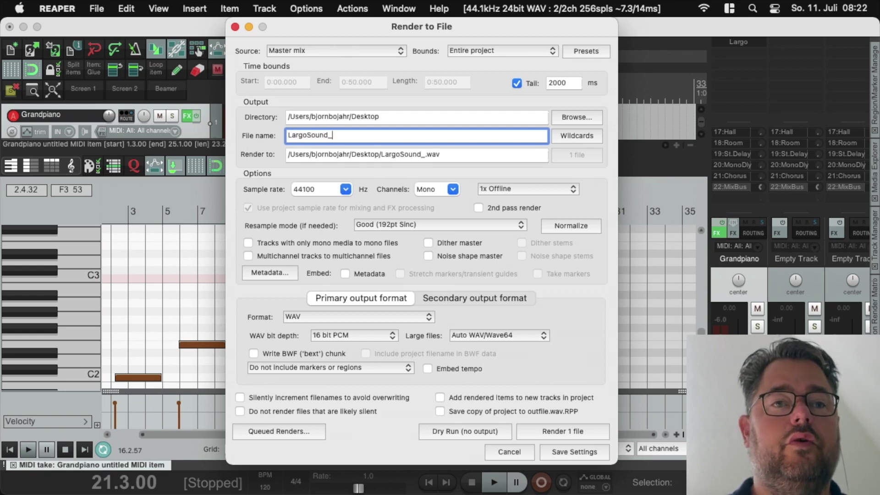
text(48)
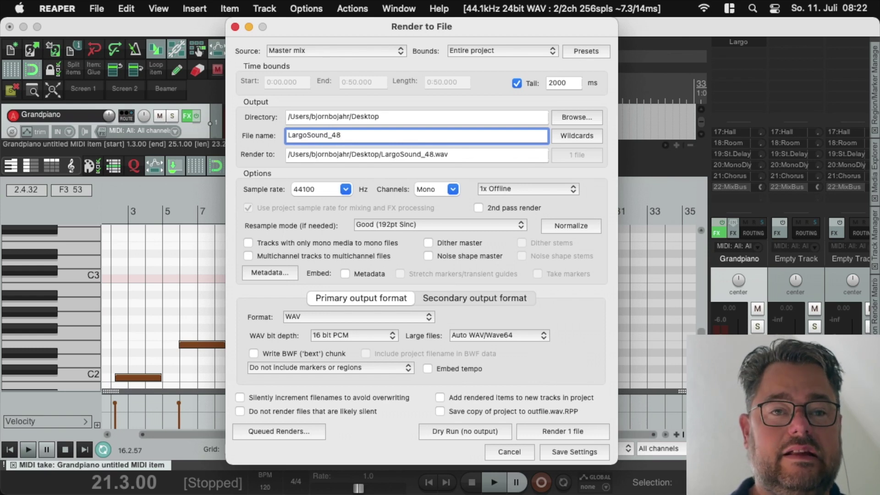
text(_)
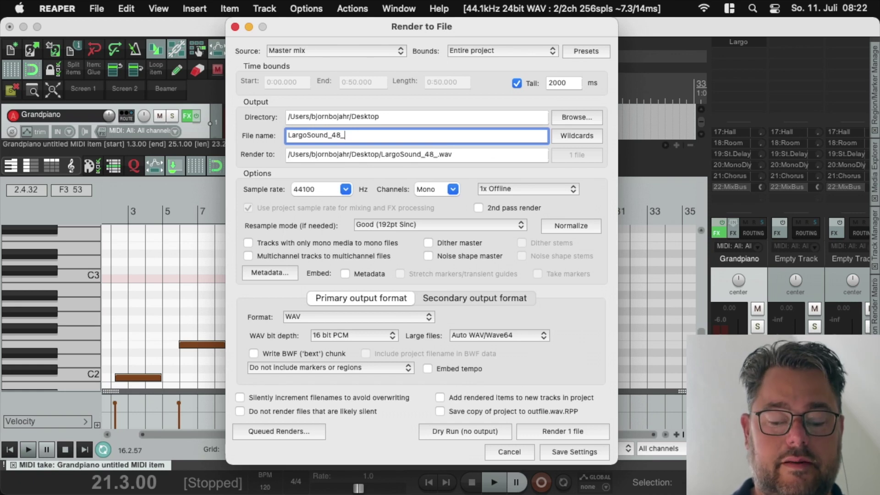
text(4)
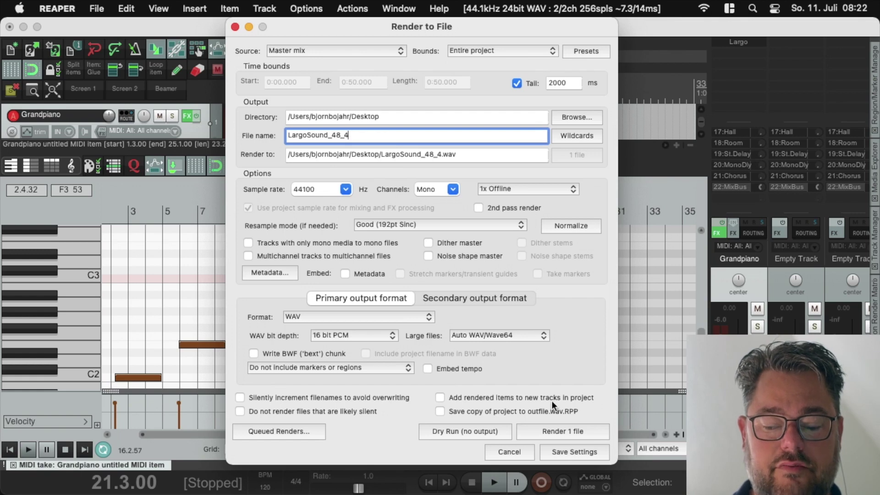
click(568, 434)
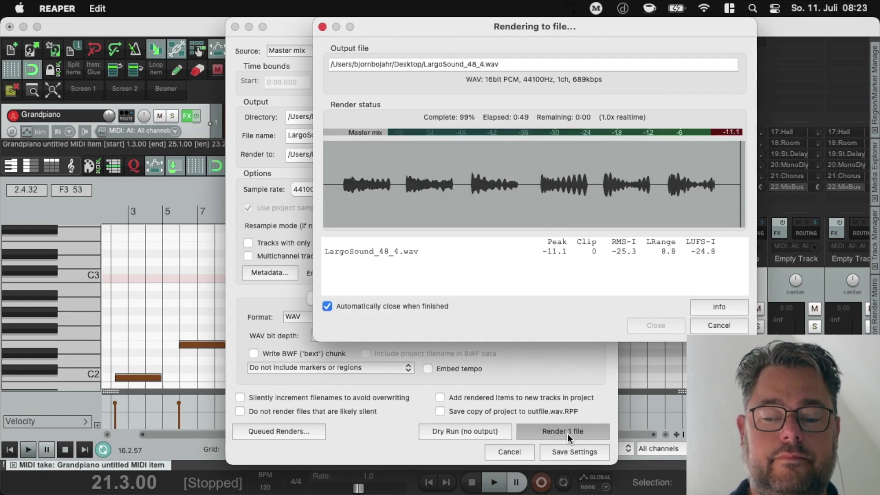
Switch to Finder and create a new folder named Largo Sound on the desktop.
key(ctrl+Right)
click(825, 232)
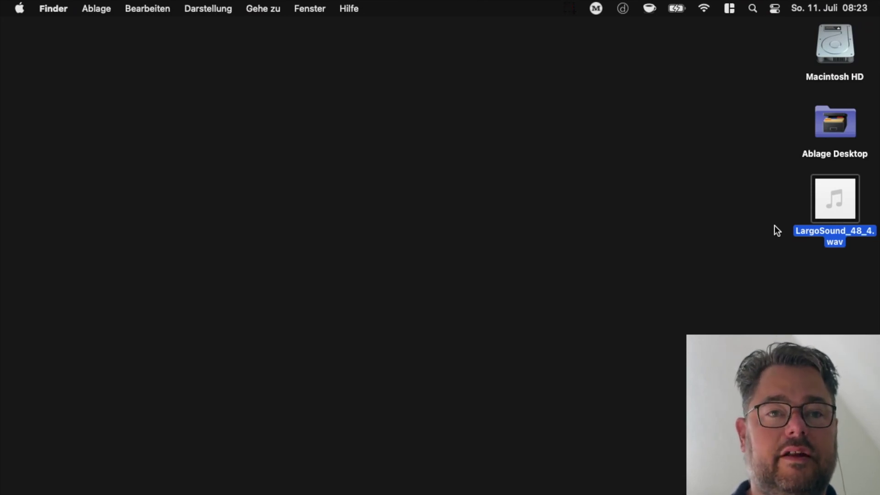
right_click(698, 135)
click(683, 143)
text(La)
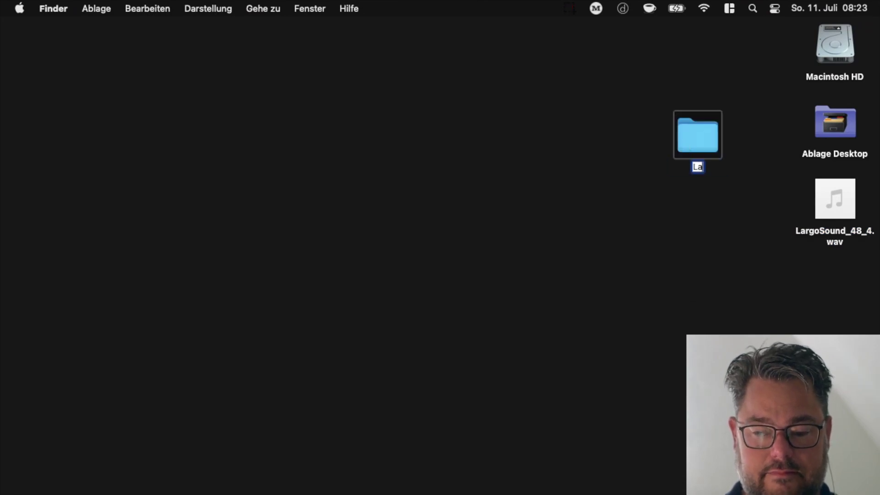
text(rgo Sound)
key(Return)
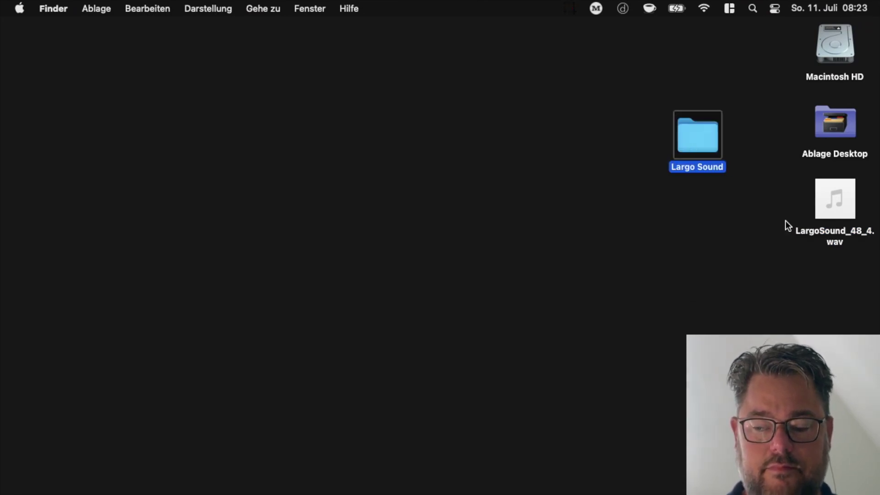
Move LargoSound_48_4.wav into the Largo Sound folder, and open the folder beside free desktop space.
click(837, 242)
drag(837, 242, 707, 147)
click(708, 147)
double_click(691, 127)
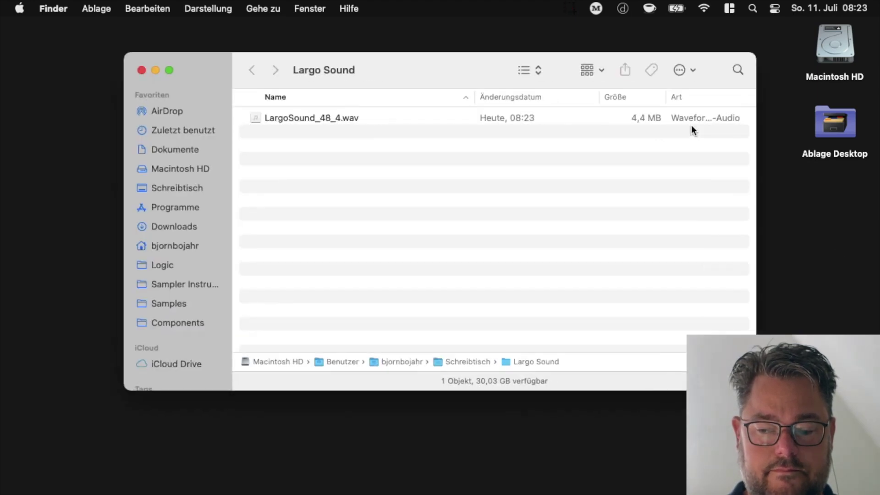
drag(587, 57, 720, 9)
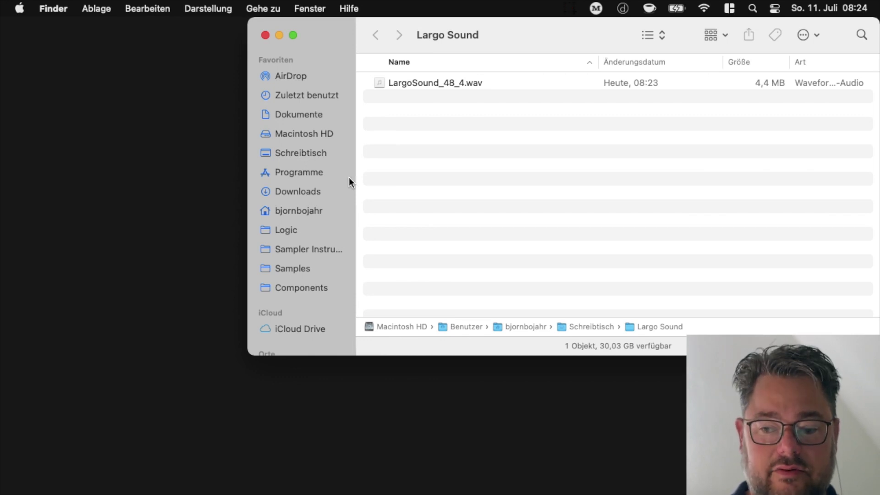
Launch Session 2 WAV and load LargoSound_48_4.wav from the Largo Sound folder into it.
mouse_move(247, 490)
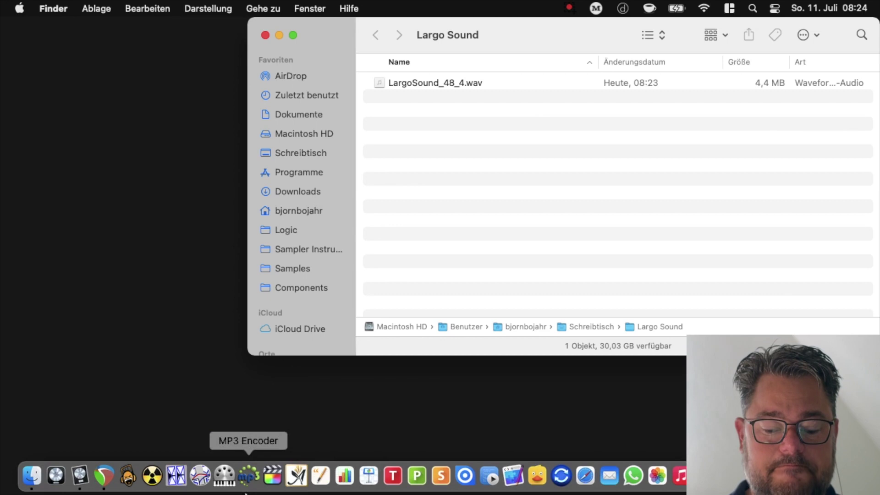
click(176, 477)
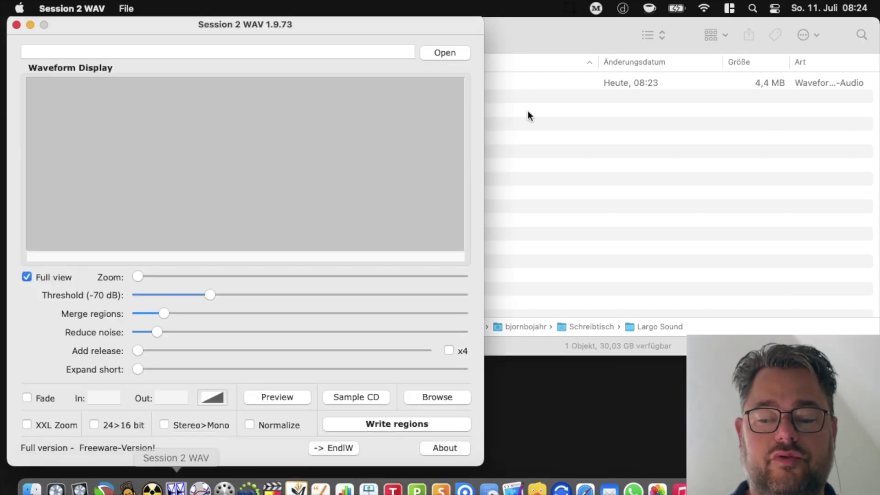
click(571, 111)
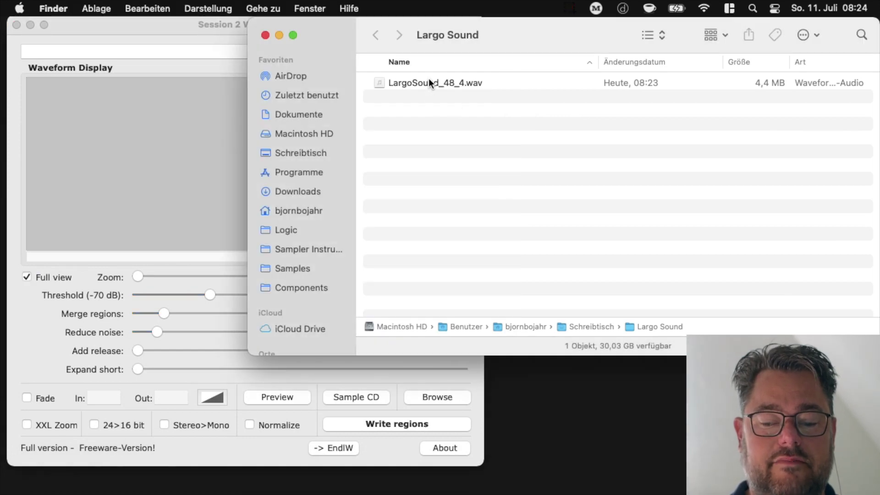
drag(437, 84, 189, 141)
click(197, 26)
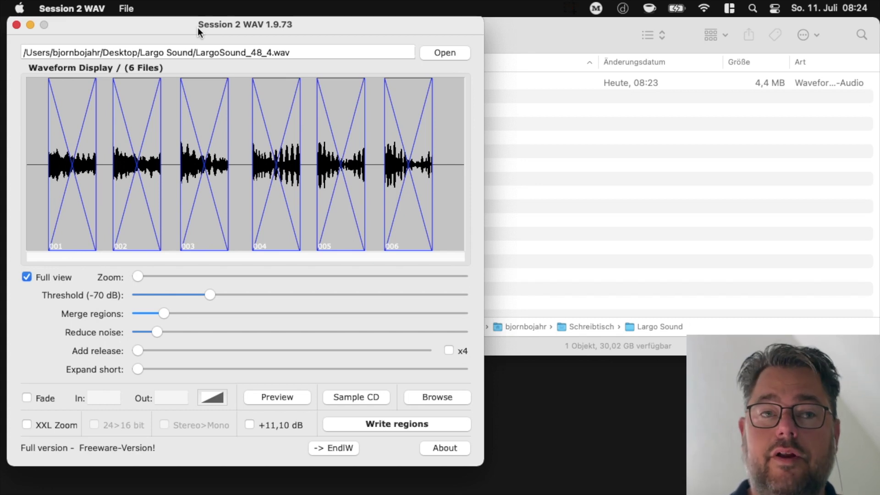
Audition the detected regions 001 to 004 one after another in the preview.
click(76, 166)
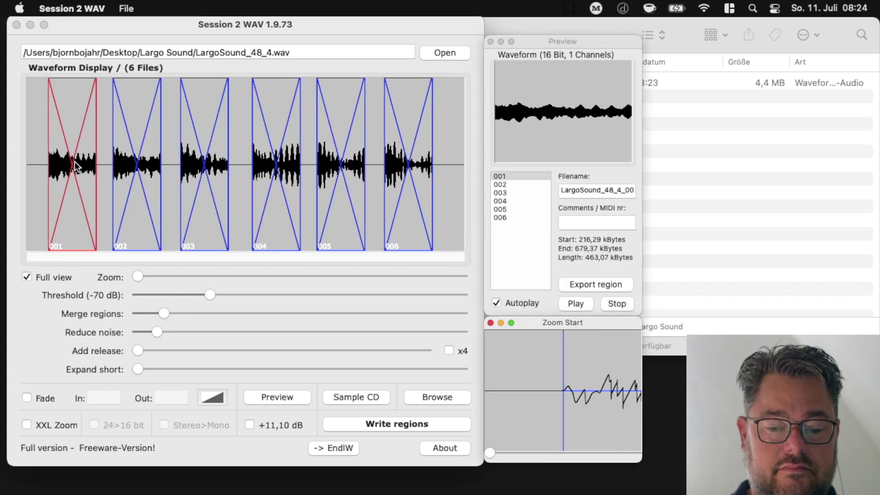
click(142, 168)
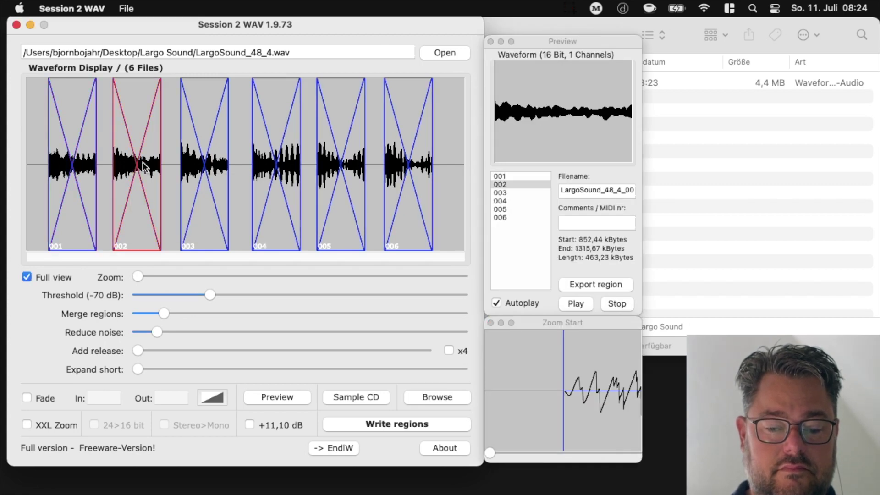
click(202, 168)
click(266, 166)
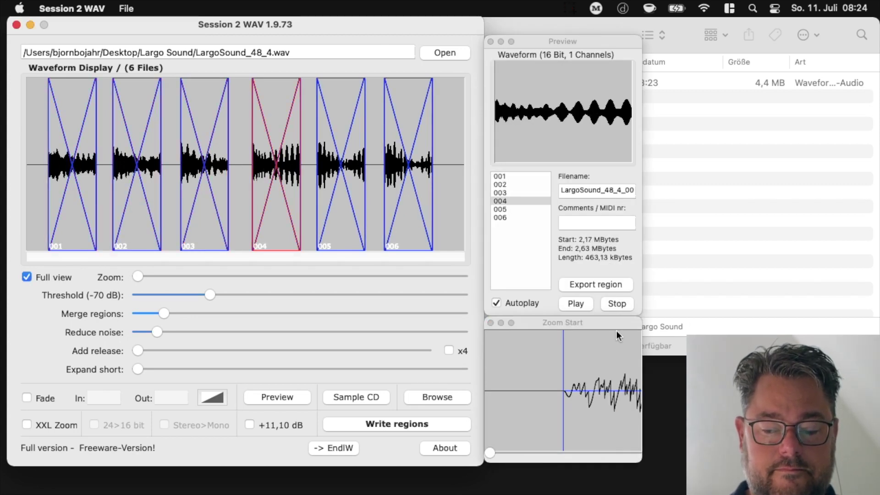
click(641, 316)
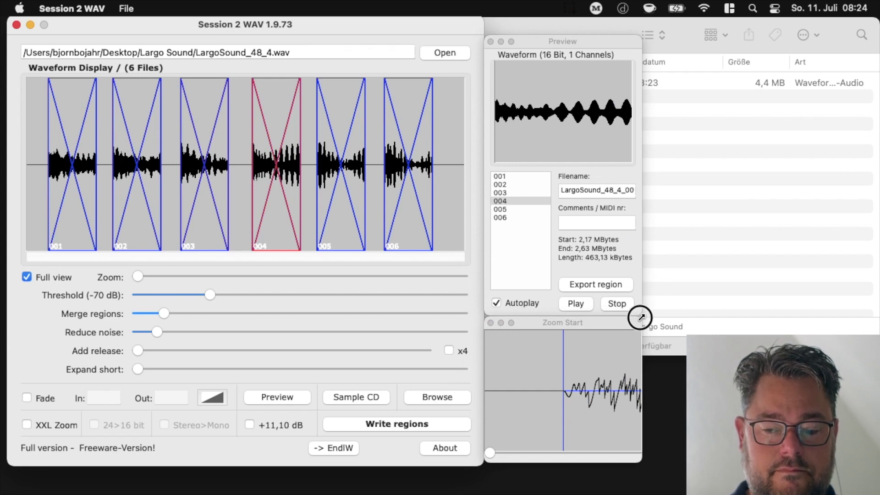
Enlarge the Zoom Start window and inspect the start point of region 004 in it.
drag(642, 317, 874, 113)
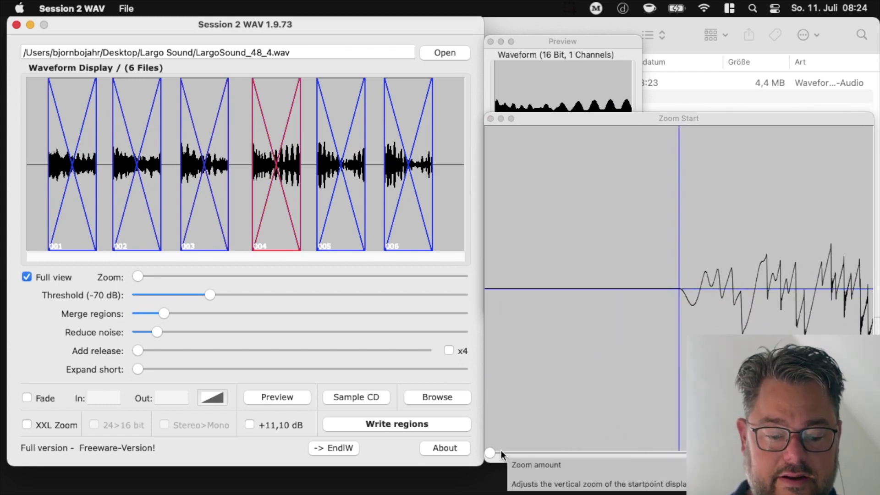
click(679, 454)
drag(597, 454, 475, 464)
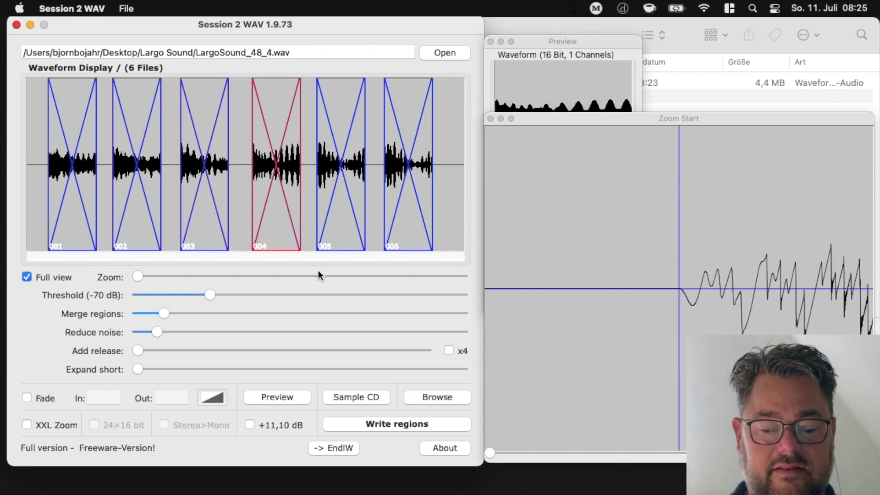
Enable a fade-in of 15 samples for the export, write all regions as separate WAV files, and check them in Finder's Largo Sound folder.
click(45, 401)
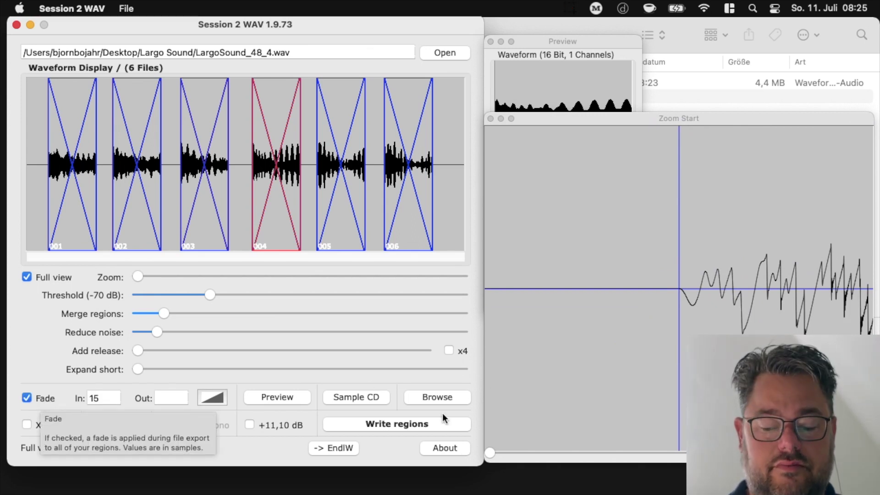
click(424, 429)
click(692, 51)
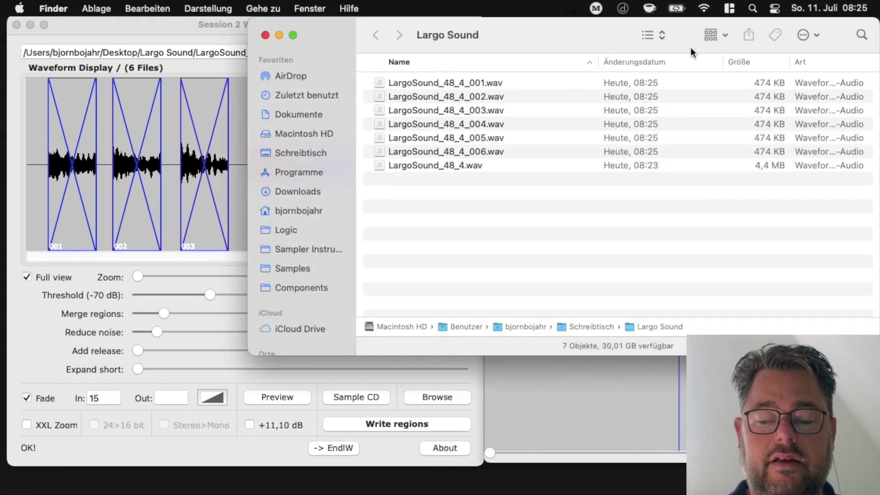
click(467, 167)
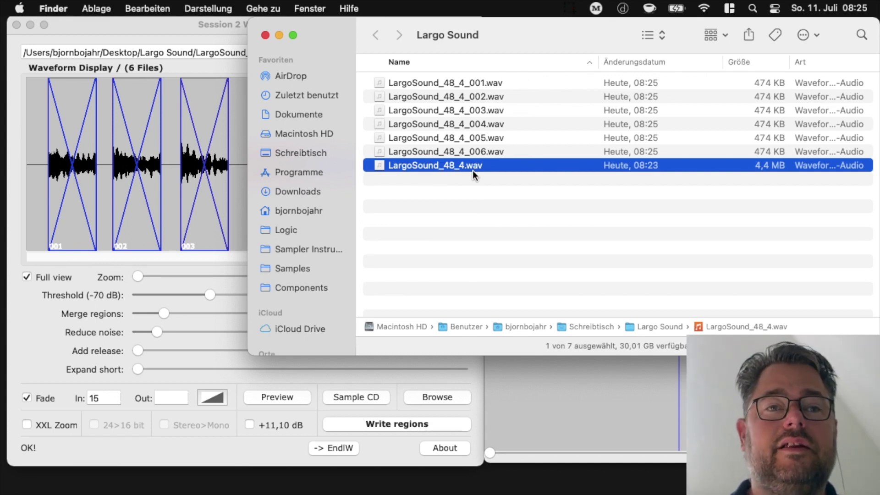
Return to Session 2 WAV, close the start point zoom, and hand the samples over to Endless WAV, moving the session file to the trash.
click(136, 40)
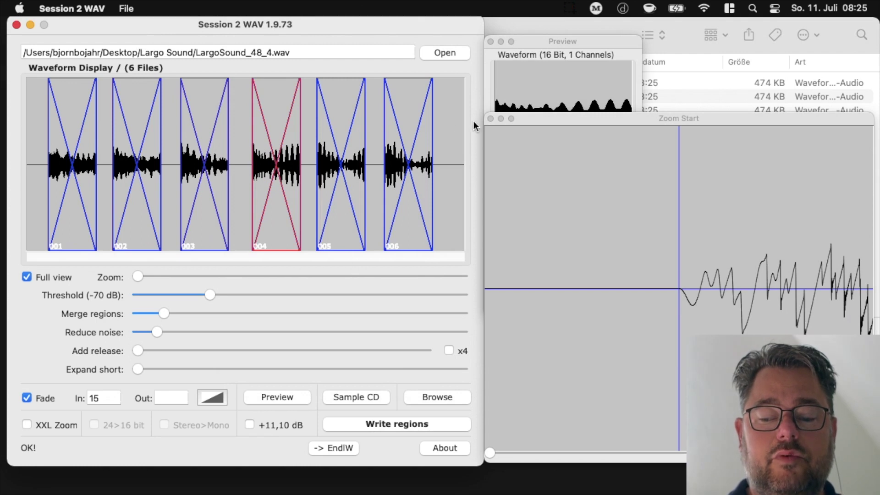
click(491, 118)
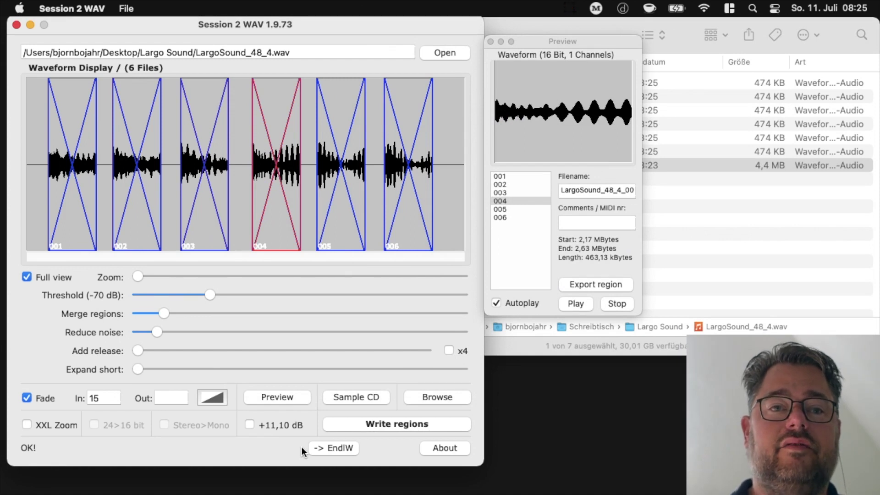
click(340, 447)
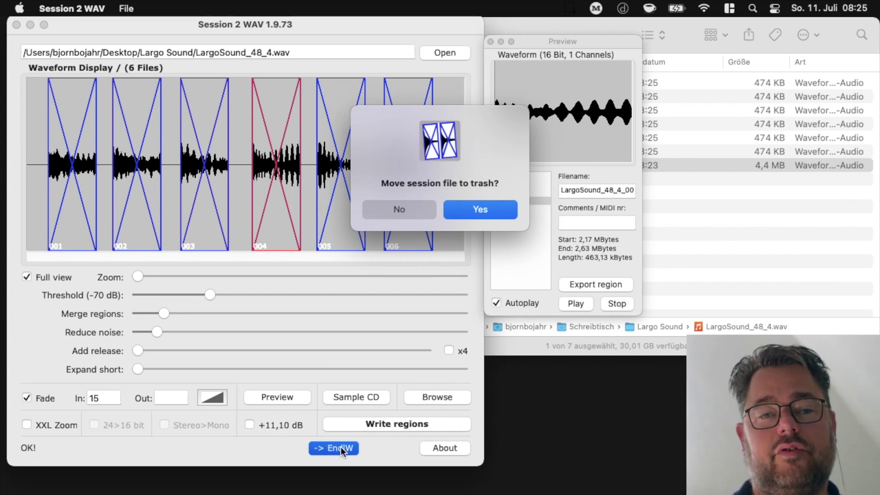
click(467, 214)
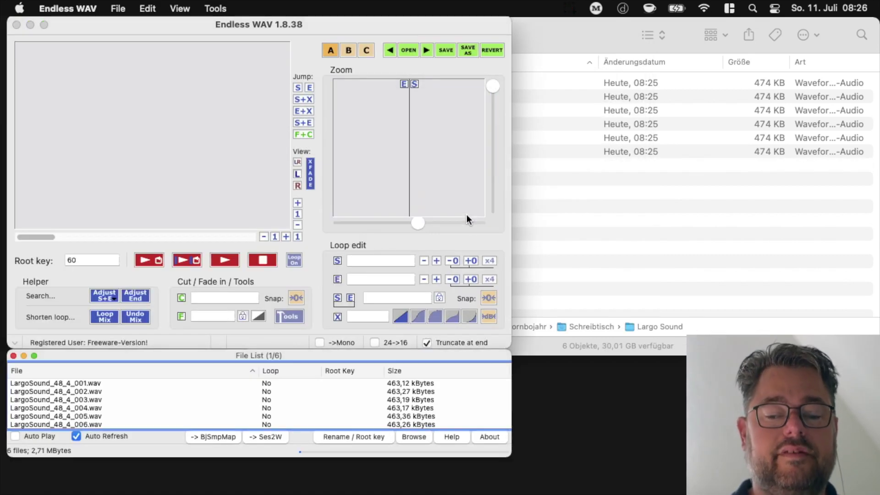
Open LargoSound_48_4_001.wav and place its loop start at about 123288 and loop end at about 211012, and audition the loop.
double_click(174, 385)
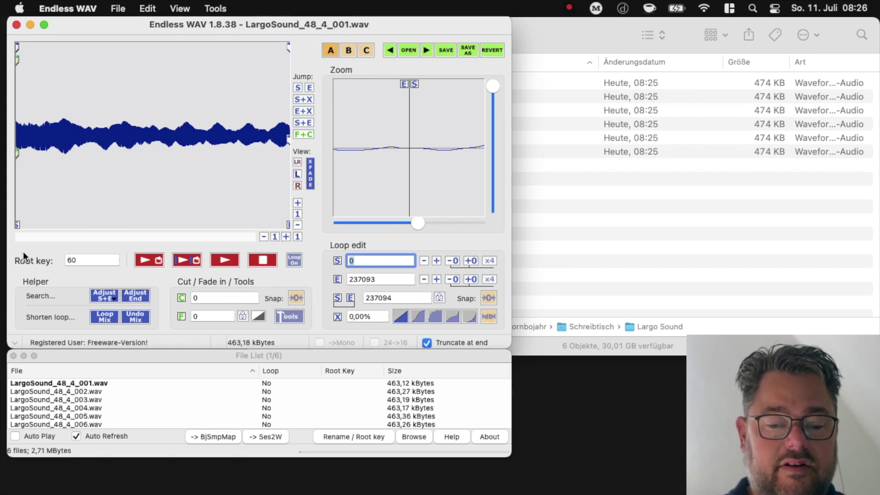
drag(17, 46, 123, 48)
drag(288, 46, 260, 47)
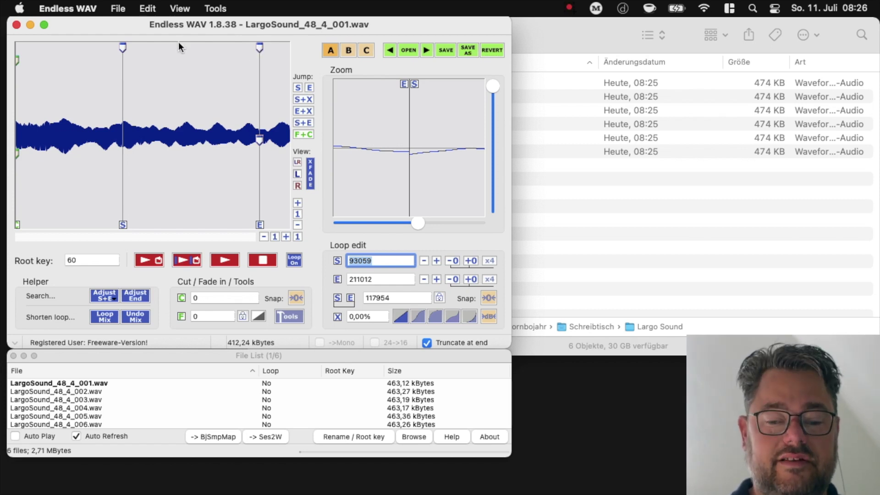
drag(124, 48, 157, 47)
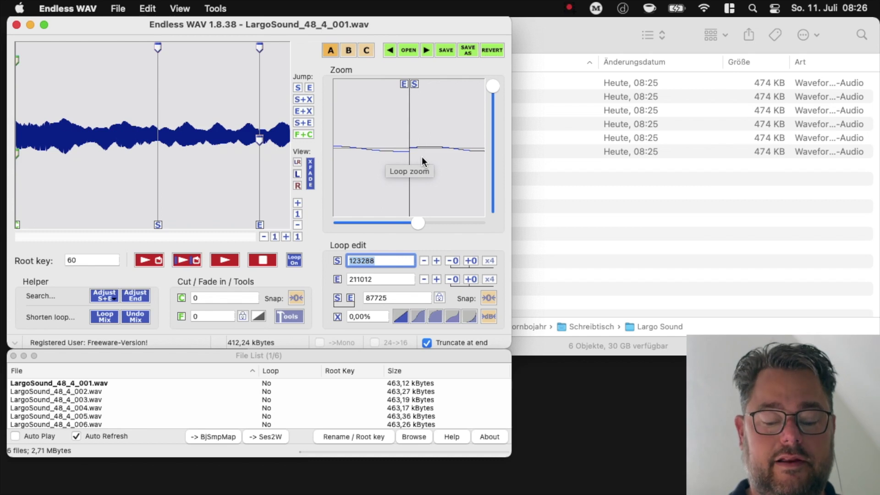
key(space)
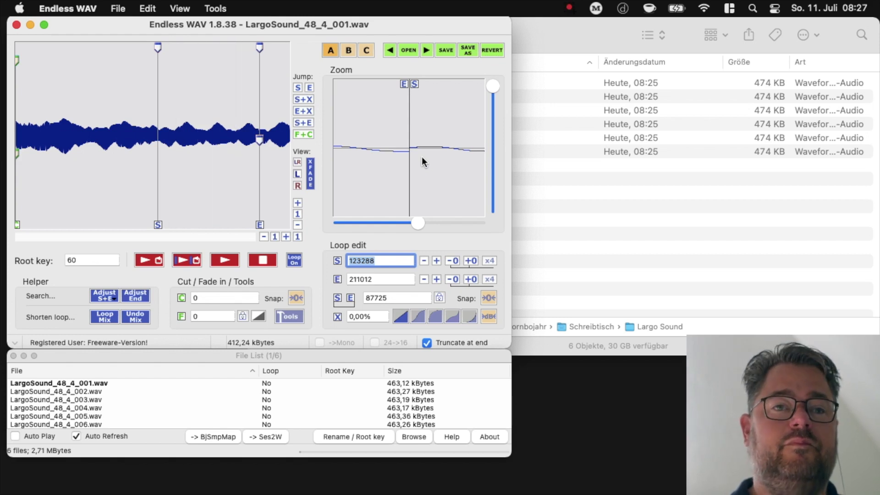
Auto-adjust sample 001's loop start and end with the Dynamic search, add a loop crossfade of about 26%, and save the file.
click(114, 296)
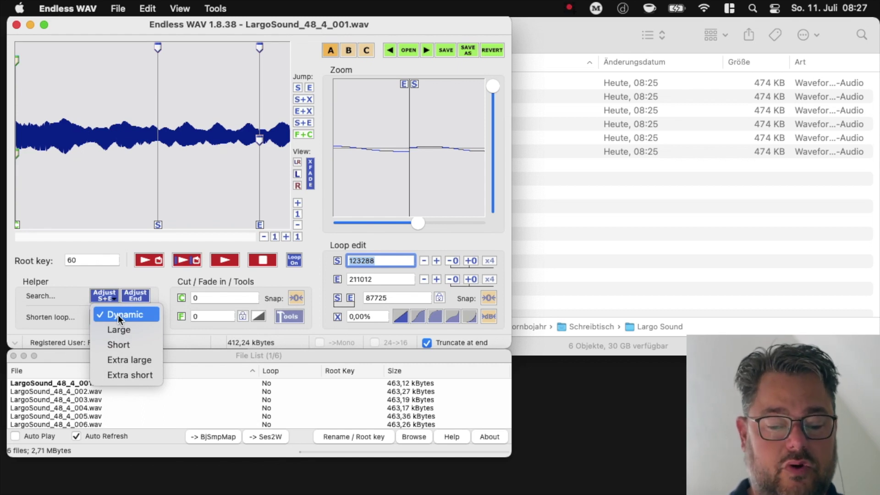
click(118, 315)
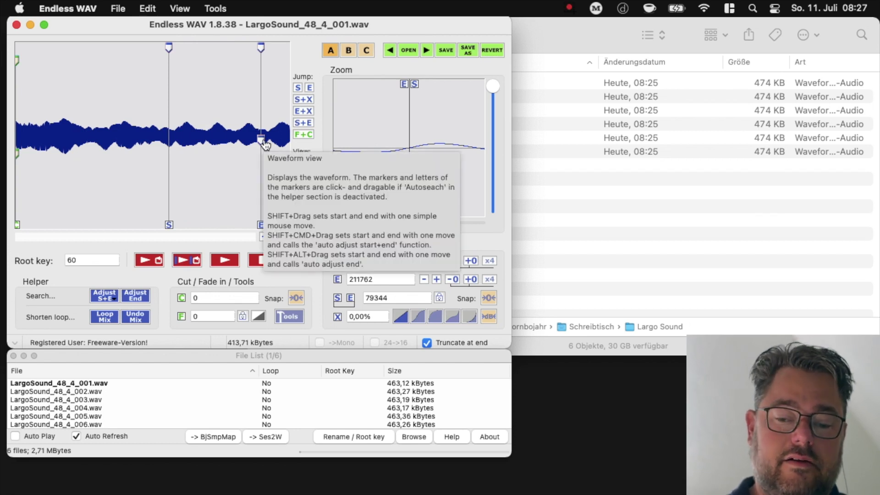
drag(265, 144, 238, 144)
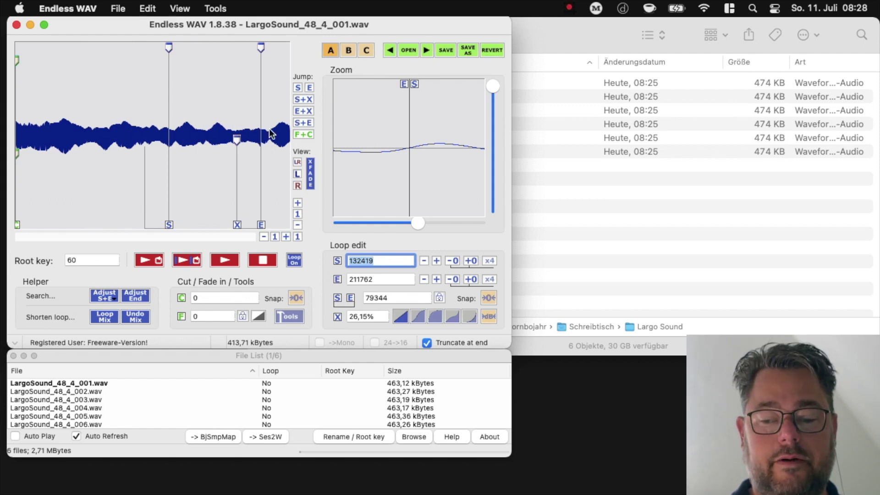
click(444, 50)
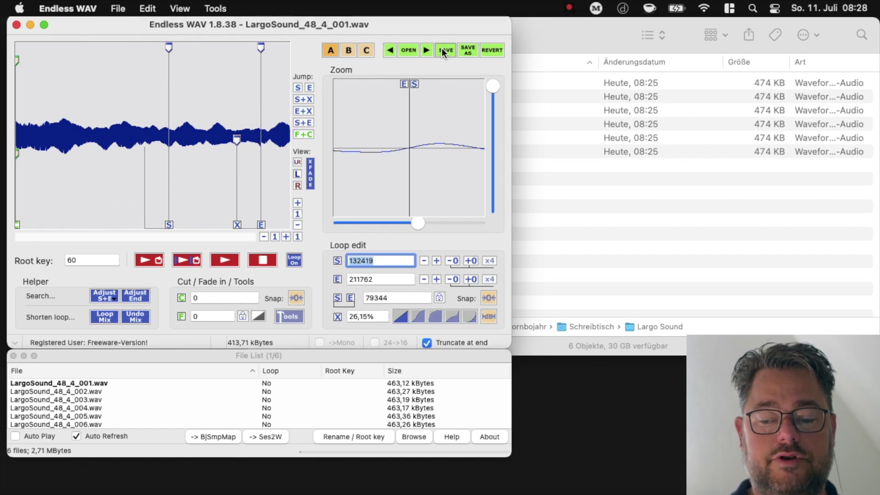
Open LargoSound_48_4_002.wav and mark an auto-adjusted loop from about 133315 to 194117.
click(427, 50)
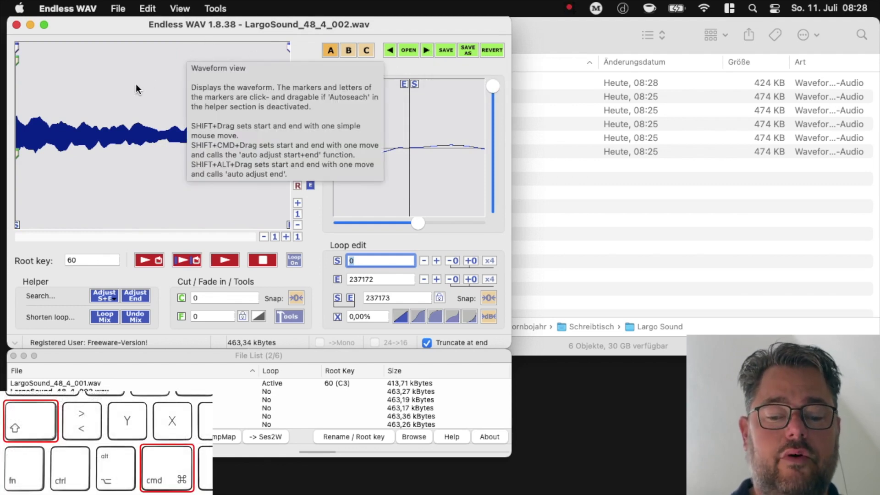
drag(162, 97, 244, 105)
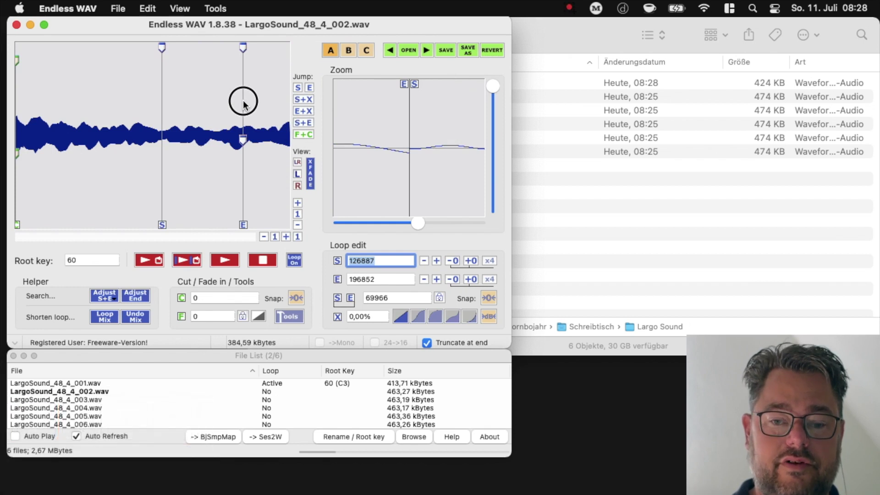
click(243, 102)
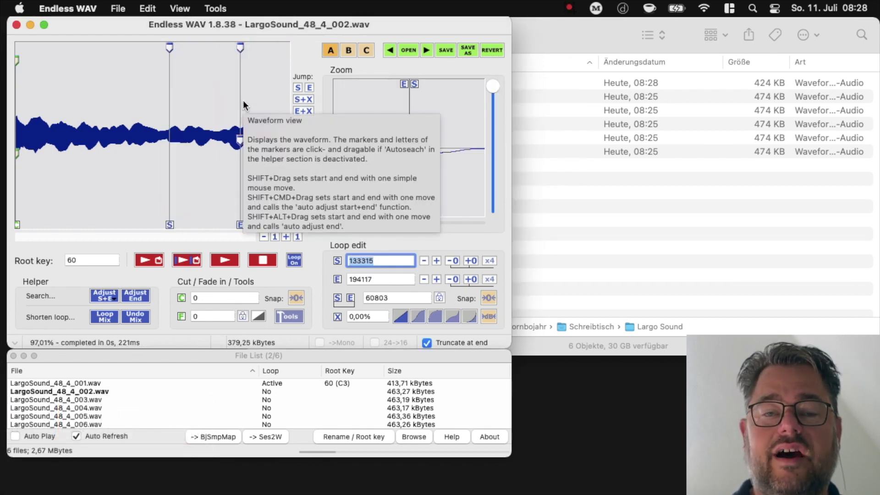
Set a loop crossfade of about 70% for sample 002 and save the file.
click(240, 146)
drag(240, 146, 193, 154)
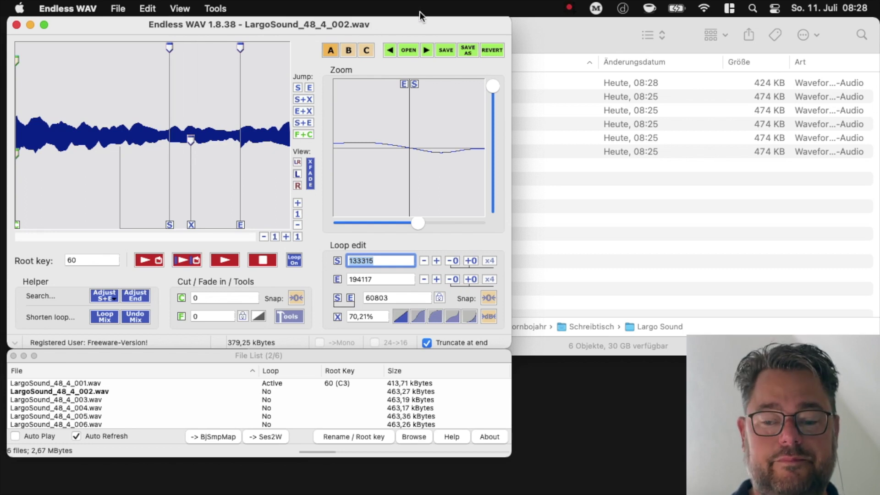
click(444, 48)
Open LargoSound_48_4_003.wav, mark a loop from about 123971 to 193556, and give it a crossfade of about 44%.
click(426, 50)
mouse_move(145, 132)
mouse_down()
mouse_move(238, 141)
mouse_move(176, 146)
mouse_up()
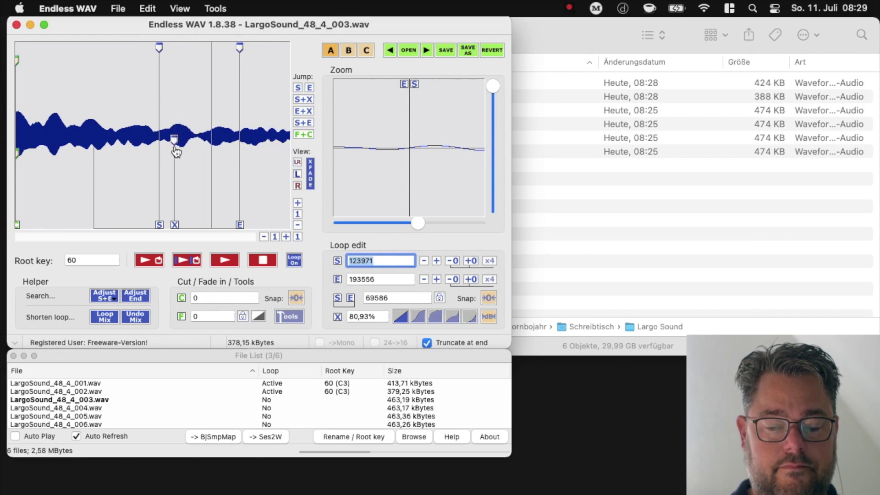
drag(175, 140, 204, 144)
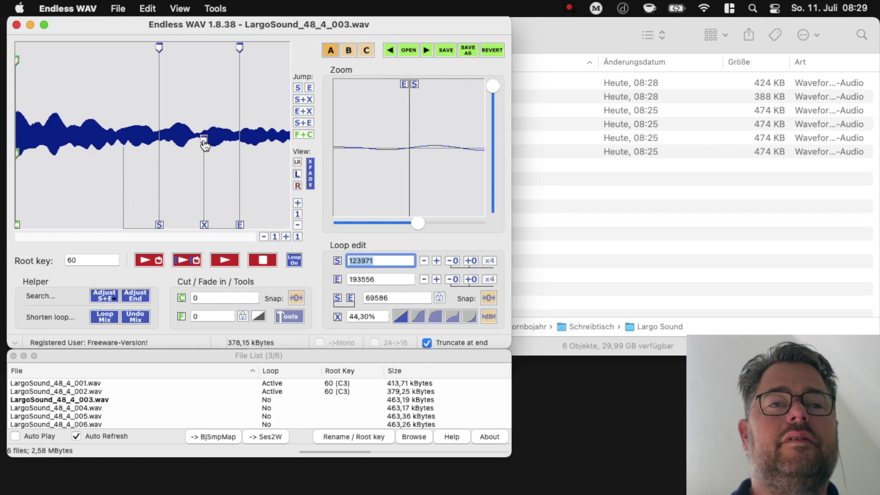
Create an alternative loop for sample 003 in slot B from about 165666 to 198609 with about 20% crossfade, and return to slot A.
click(348, 50)
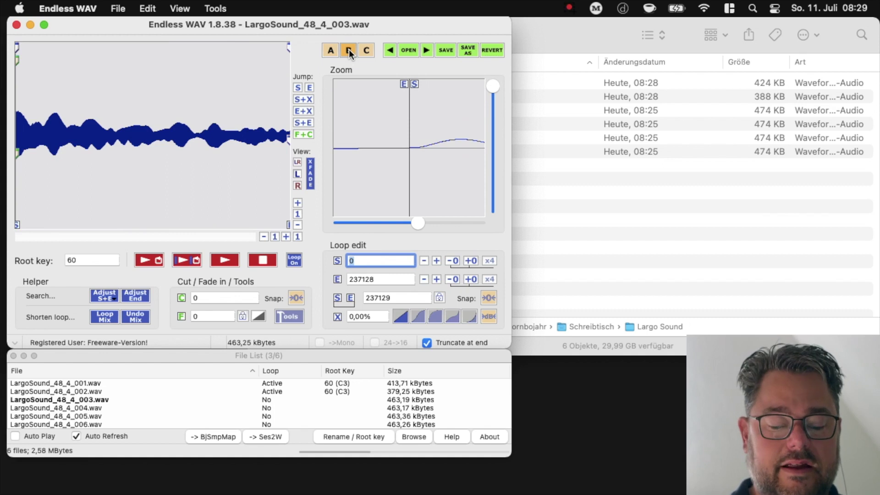
mouse_move(195, 140)
mouse_down()
mouse_move(265, 146)
mouse_move(239, 146)
mouse_up()
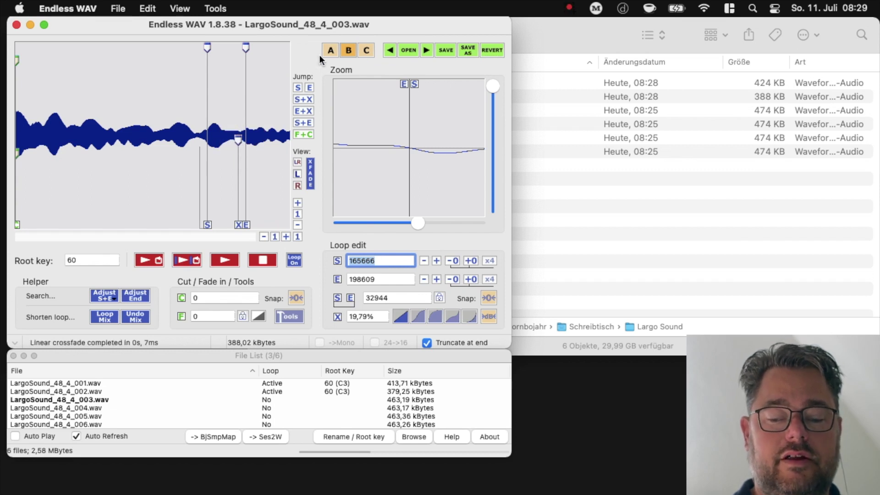
click(331, 51)
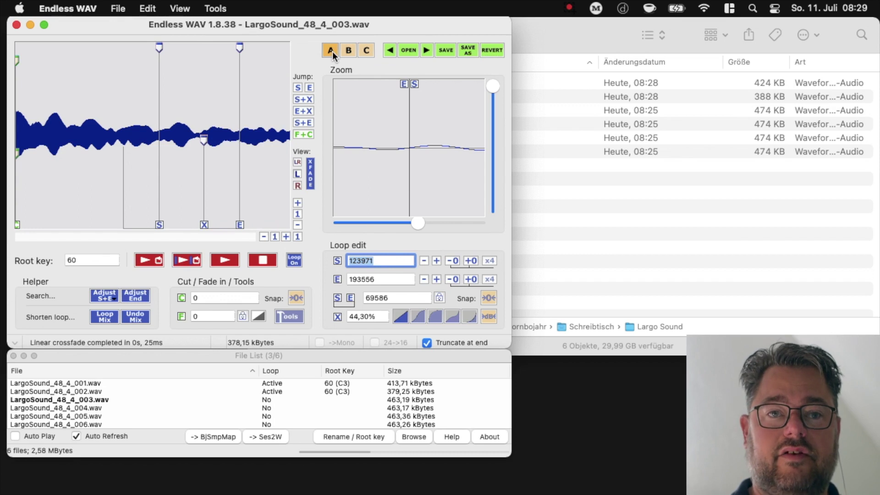
Compare the loop versions of sample 003 in slots A, B and C, ending on slot A.
click(353, 51)
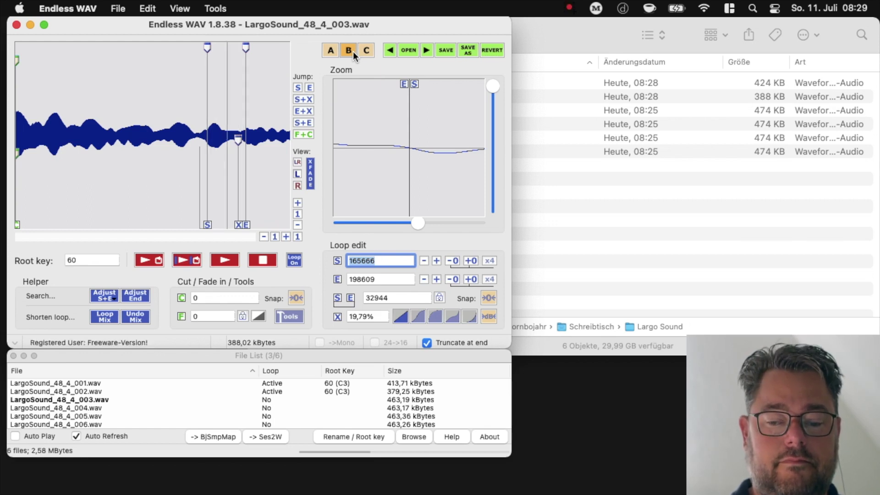
click(337, 48)
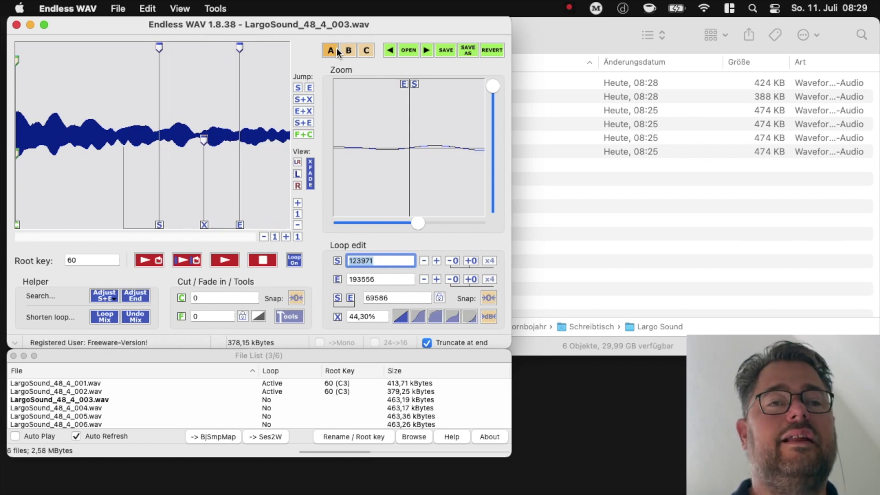
click(349, 50)
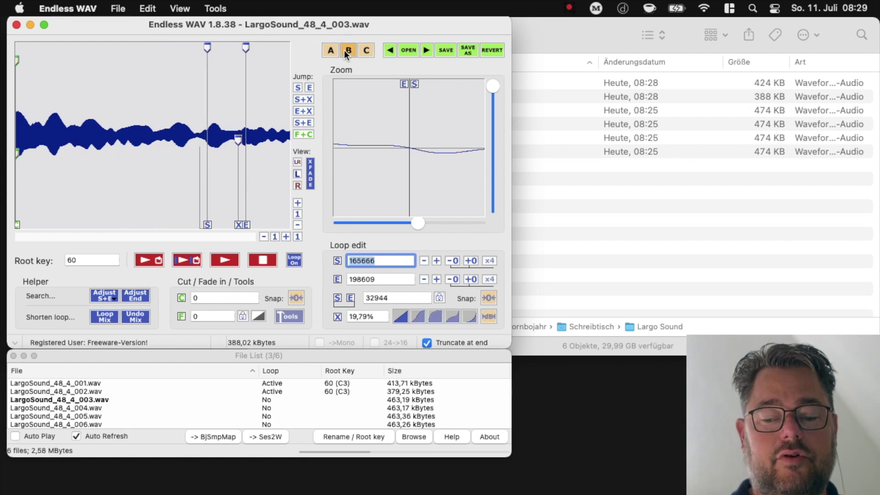
click(366, 50)
click(334, 51)
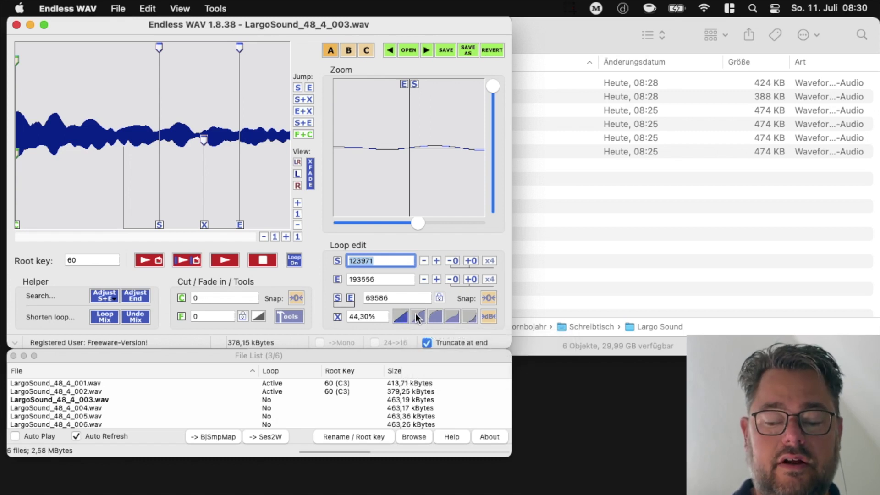
Try other crossfade curves on sample 003's loop, including logarithmic and equal power exponential, and return to the linear curve.
click(417, 317)
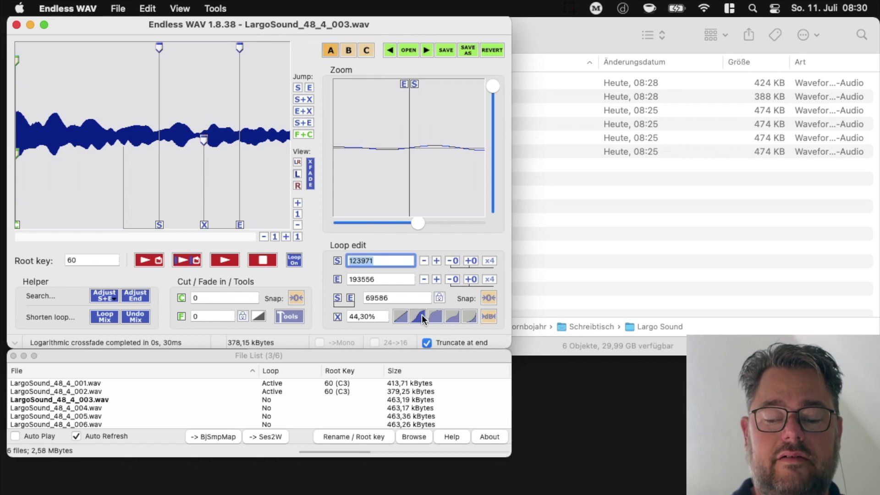
click(435, 317)
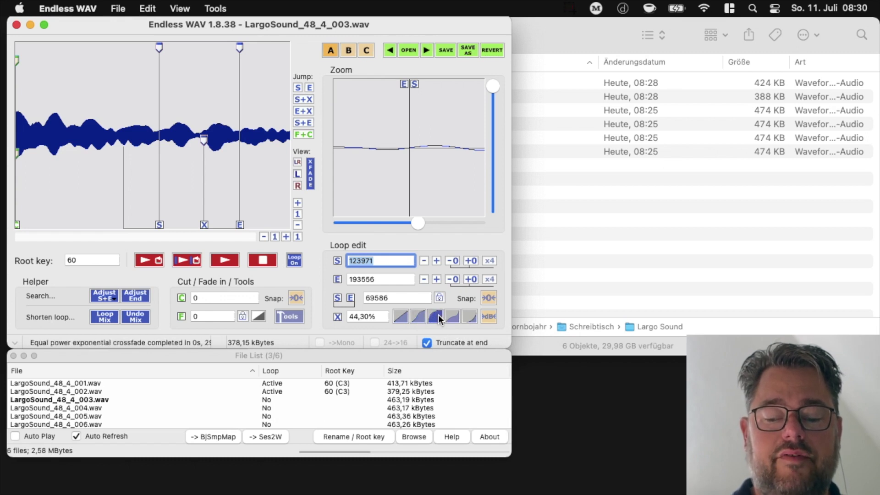
click(401, 317)
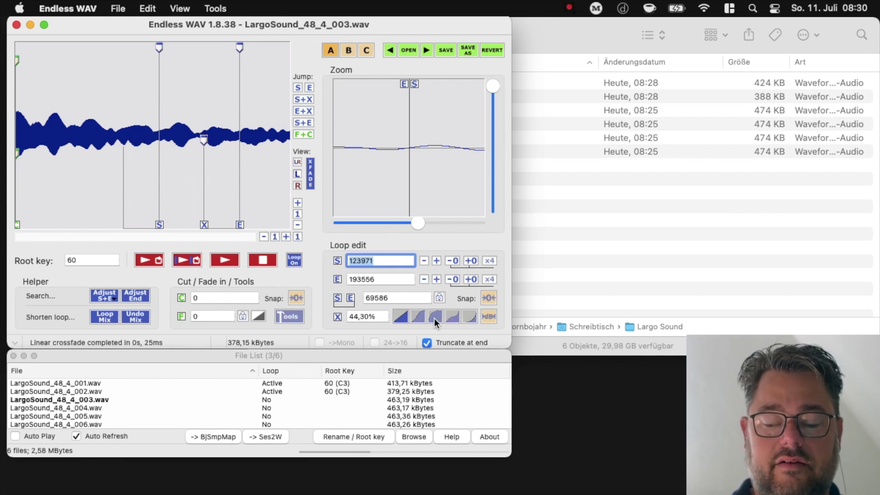
click(455, 318)
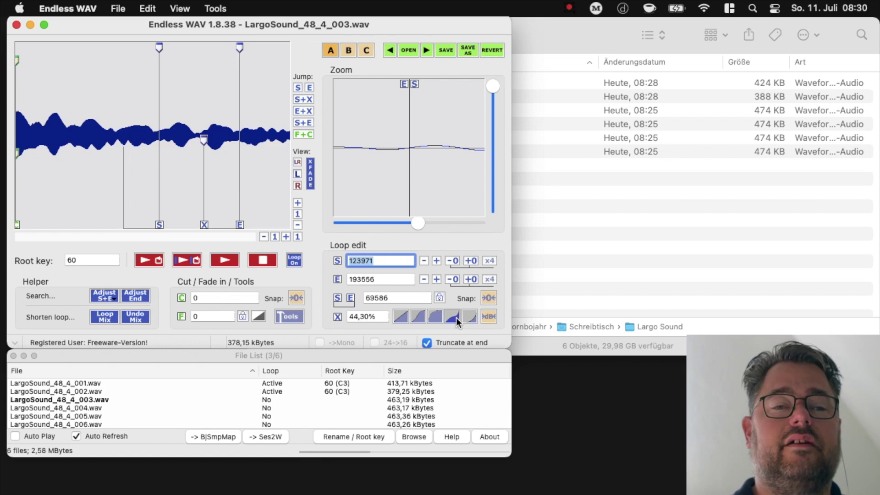
click(398, 316)
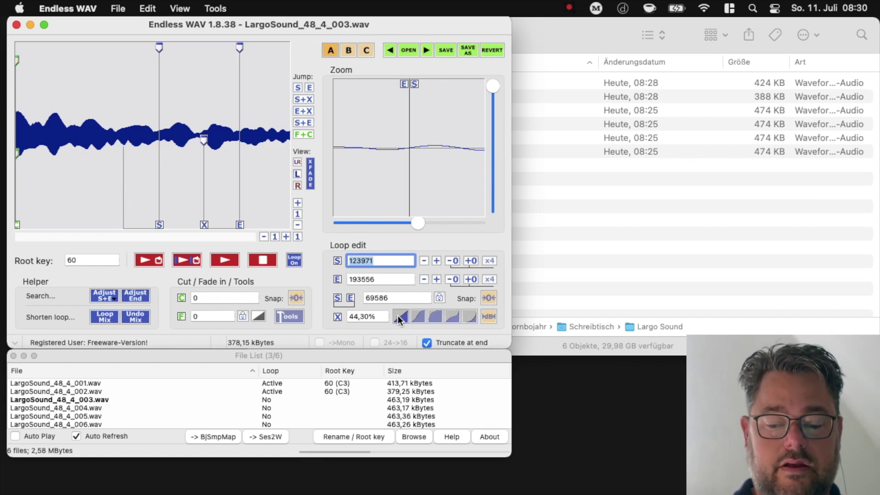
Save sample 003, and mark a first loop in LargoSound_48_4_004.wav from about 120659 to 150161 with about 22% crossfade.
click(446, 50)
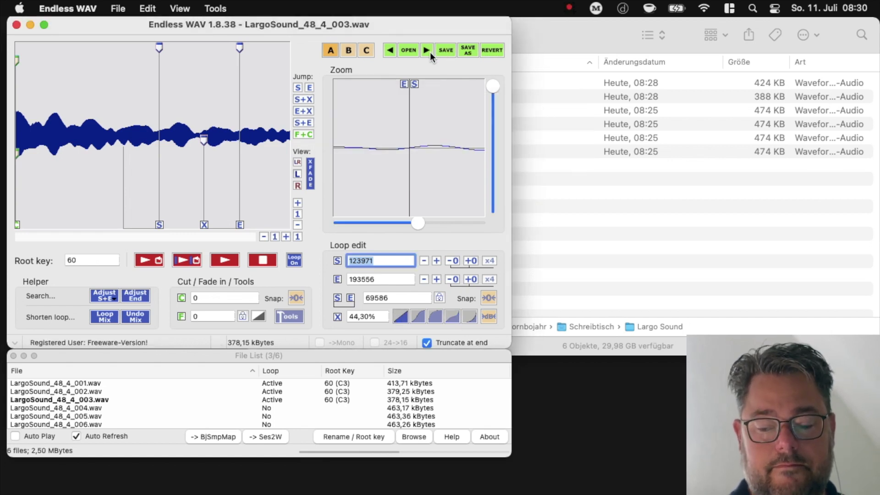
click(428, 50)
mouse_move(147, 136)
mouse_down()
mouse_move(200, 140)
mouse_move(183, 143)
mouse_up()
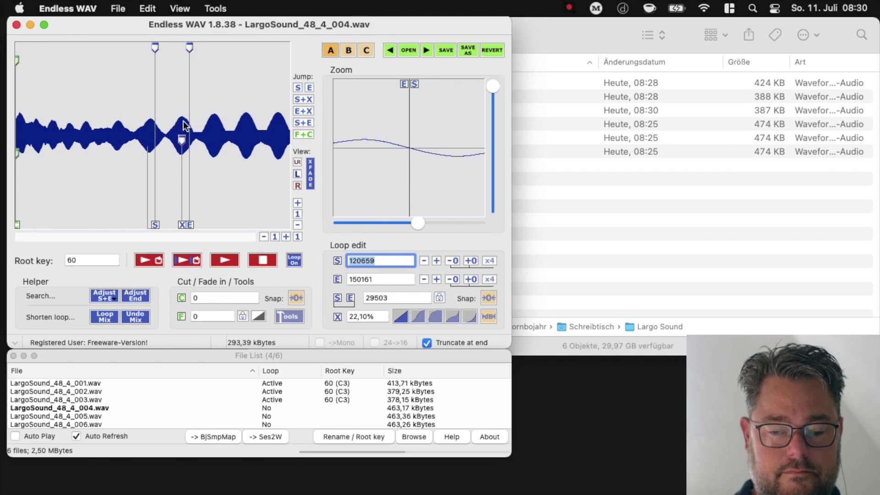
Mark an alternative loop for sample 004 in slot B from about 111377 to 191459 with about 37% crossfade, and save it.
click(349, 50)
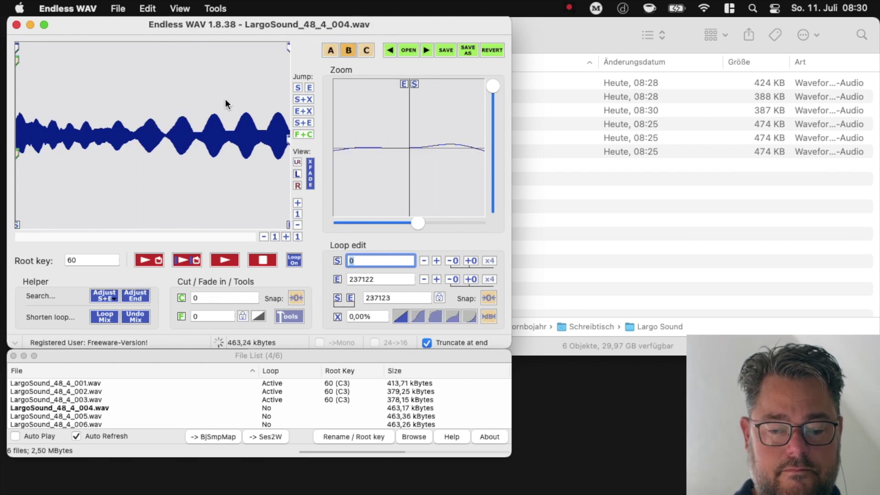
mouse_move(191, 139)
mouse_down()
mouse_move(228, 146)
mouse_move(203, 146)
mouse_up()
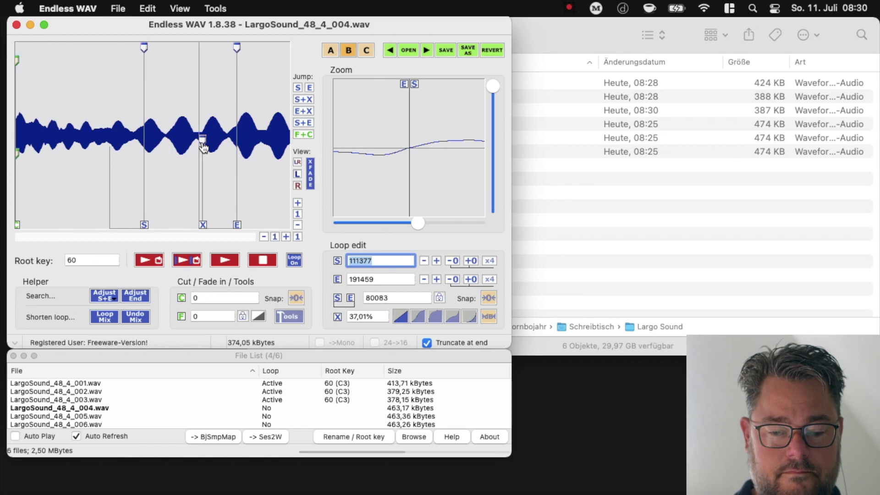
click(444, 51)
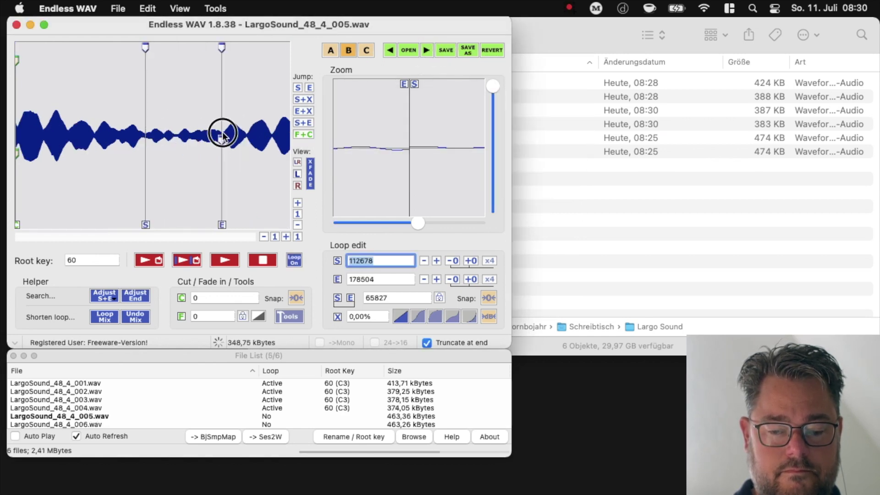
Mark a loop in LargoSound_48_4_005.wav from about 105821 to 161767 with about 61% crossfade, and save the sample.
drag(205, 146, 164, 147)
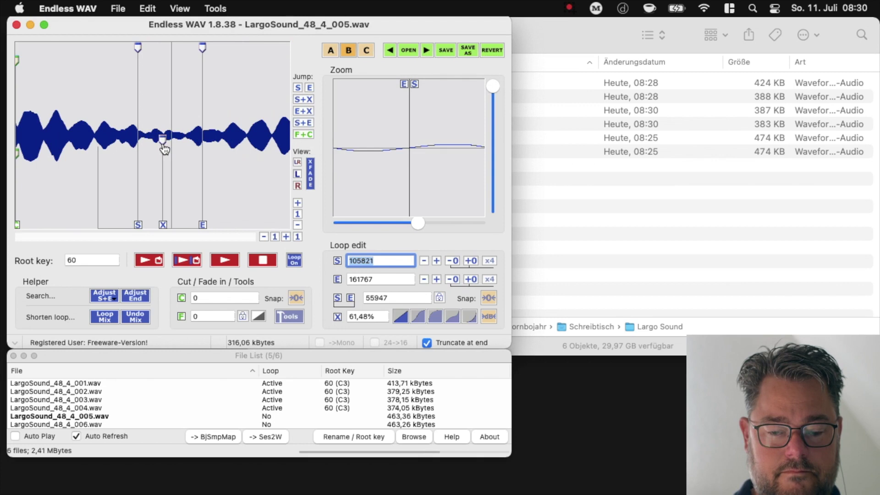
click(446, 49)
Open LargoSound_48_4_006.wav, mark a loop from about 112037 to 182691 with about 54% crossfade, and save the sample.
click(429, 50)
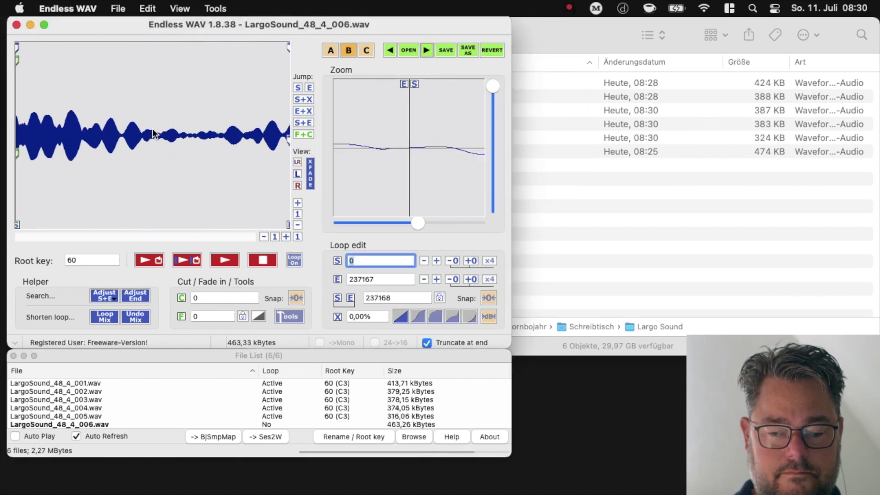
mouse_move(134, 145)
mouse_down()
mouse_move(230, 151)
mouse_move(183, 145)
mouse_up()
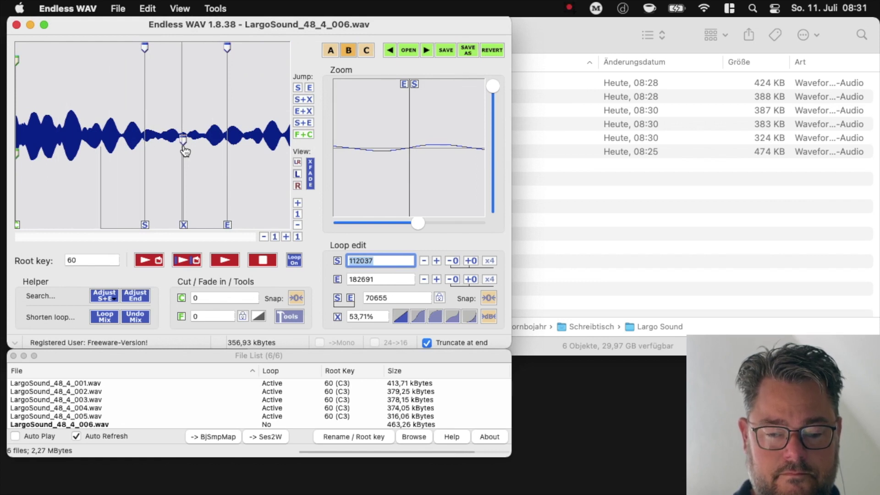
click(449, 50)
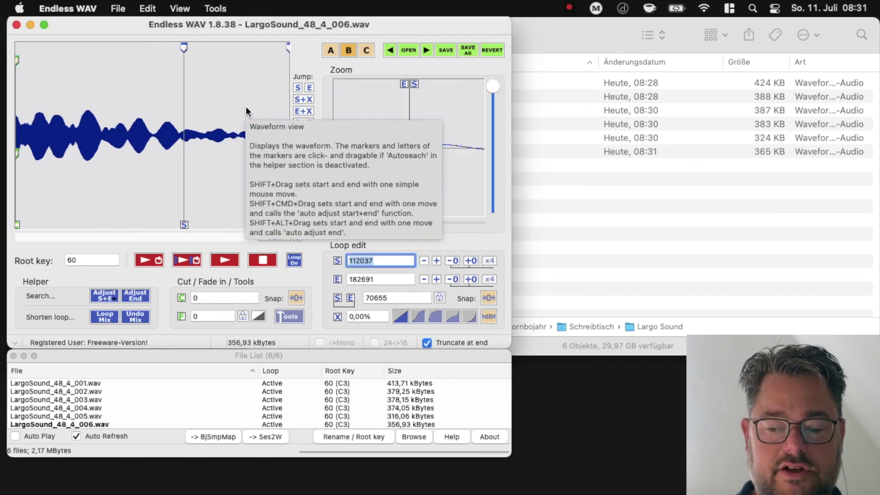
Check the saved samples in Finder's Largo Sound folder, and open batch renaming in Endless WAV with the files imported as a sample session.
click(550, 209)
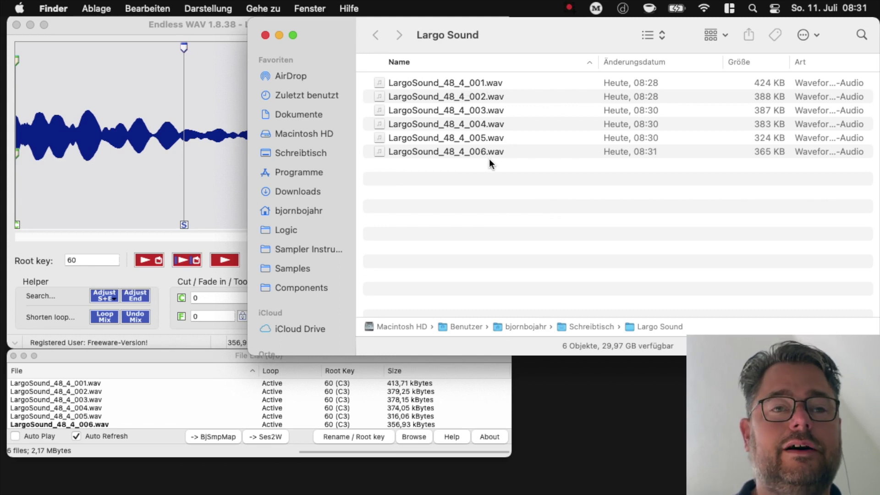
click(227, 26)
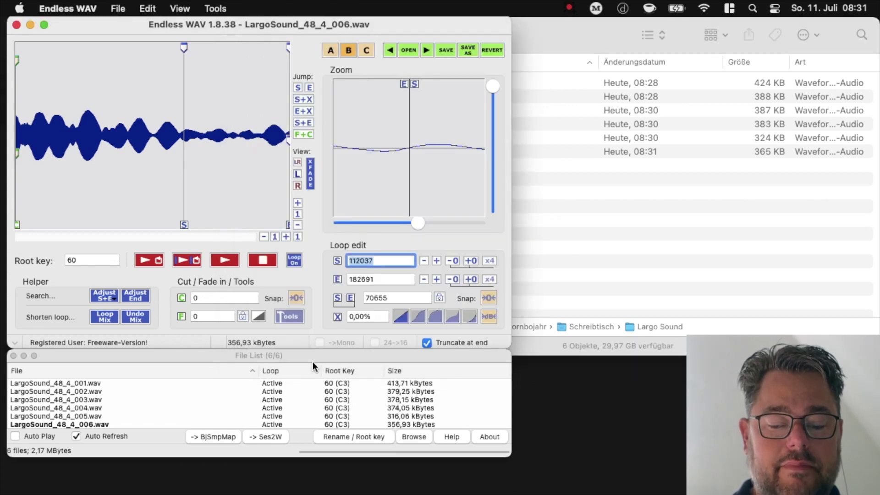
click(370, 437)
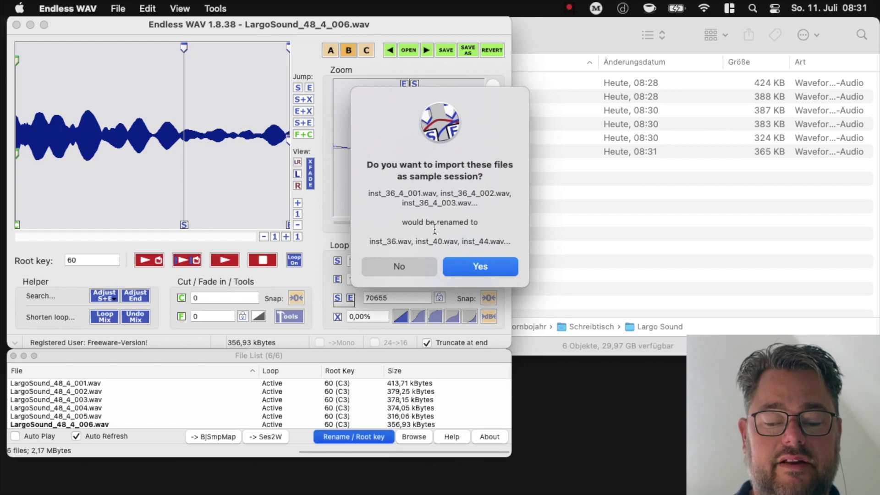
click(468, 264)
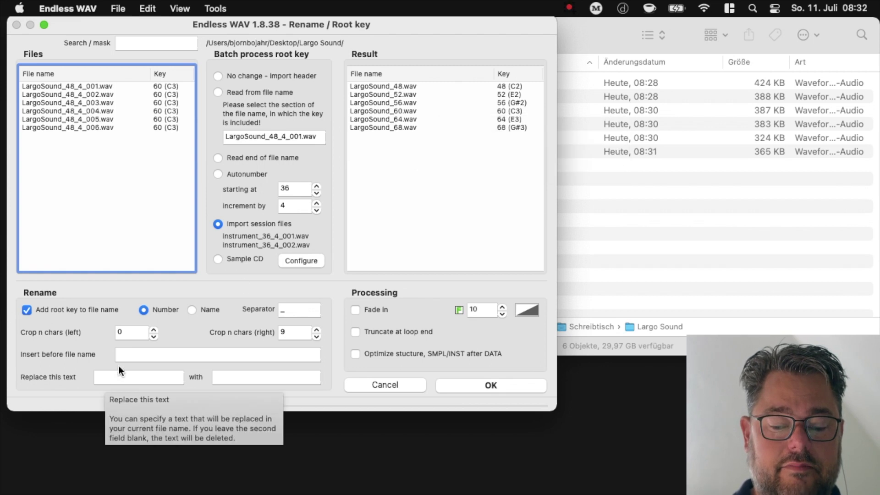
Replace "Largo" with "Lrg" in the file names, and apply the session-based renaming and root keys to all samples.
mouse_move(137, 352)
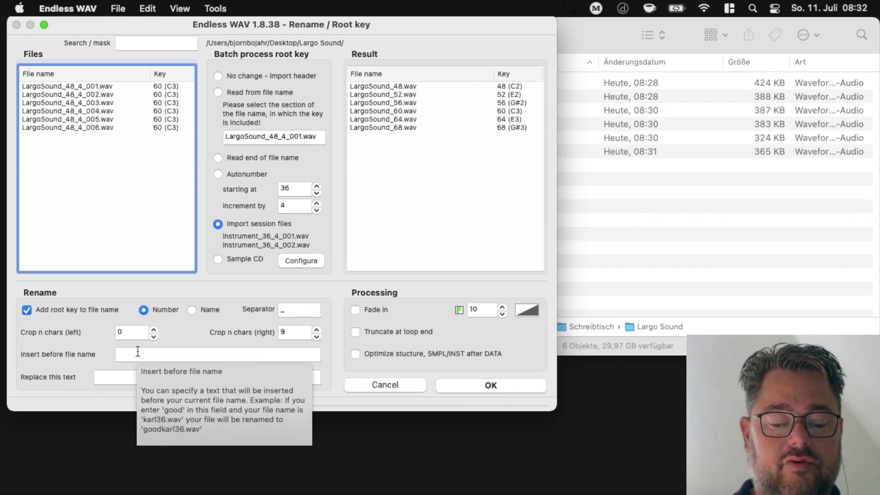
click(137, 379)
text(Largo)
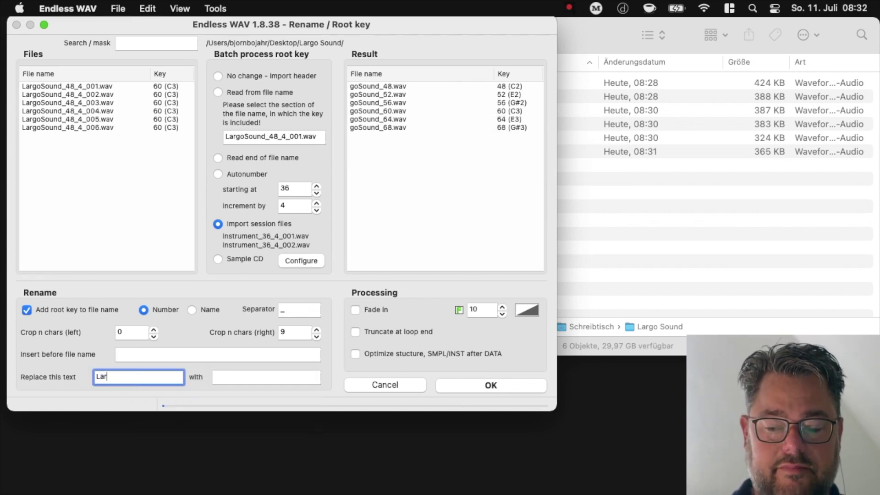
key(Tab)
text(Lrg)
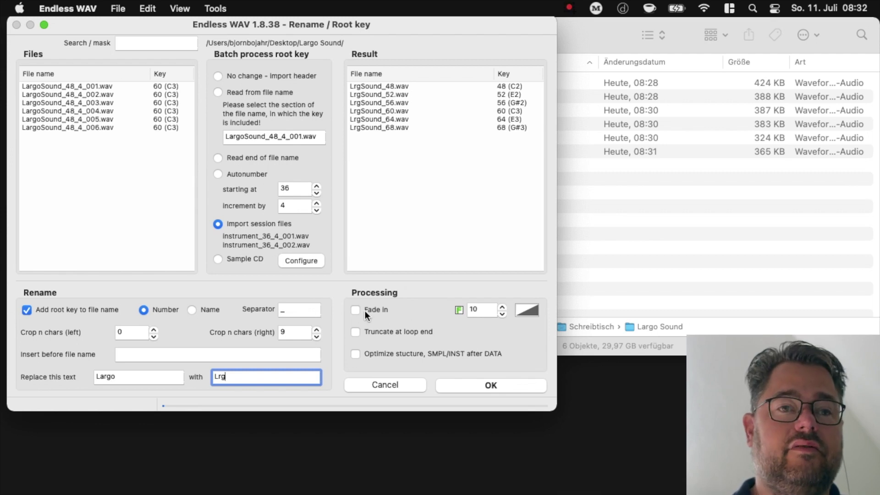
mouse_move(365, 311)
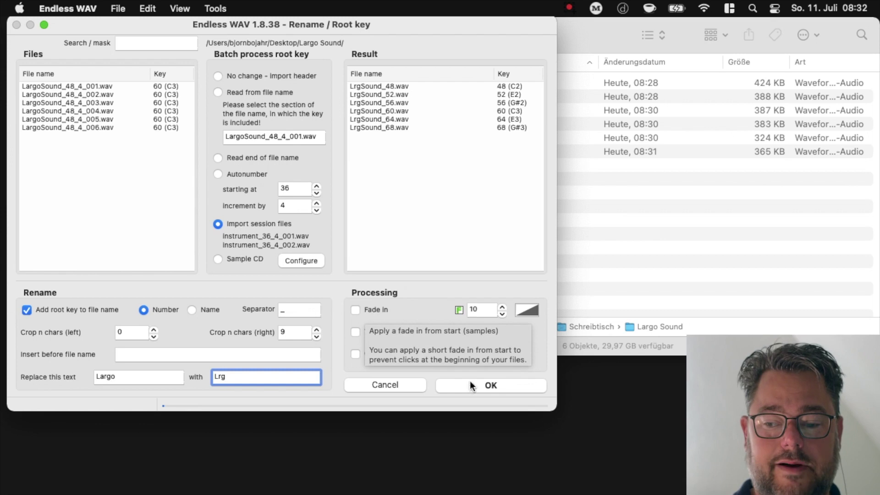
click(489, 386)
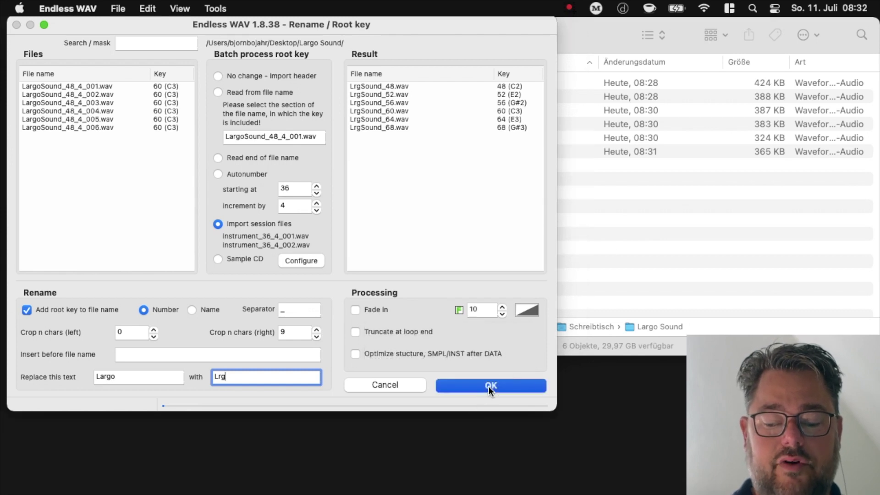
Check the renamed files in Finder, and import all six LrgSound samples into Bjoerns Sample Mapper without saving the file open in Endless WAV.
click(758, 219)
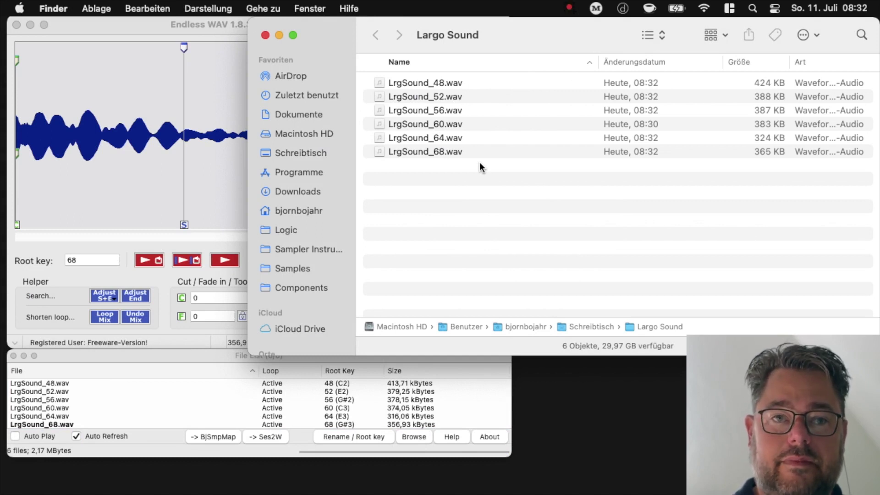
click(199, 21)
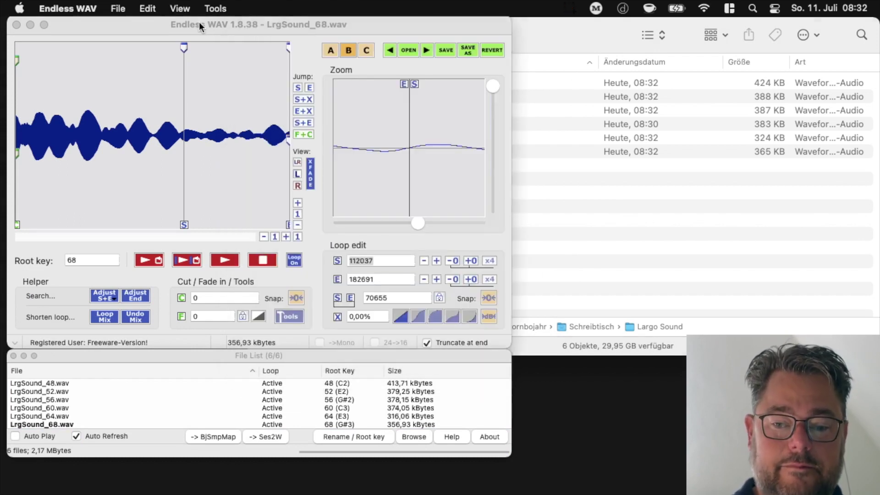
click(211, 440)
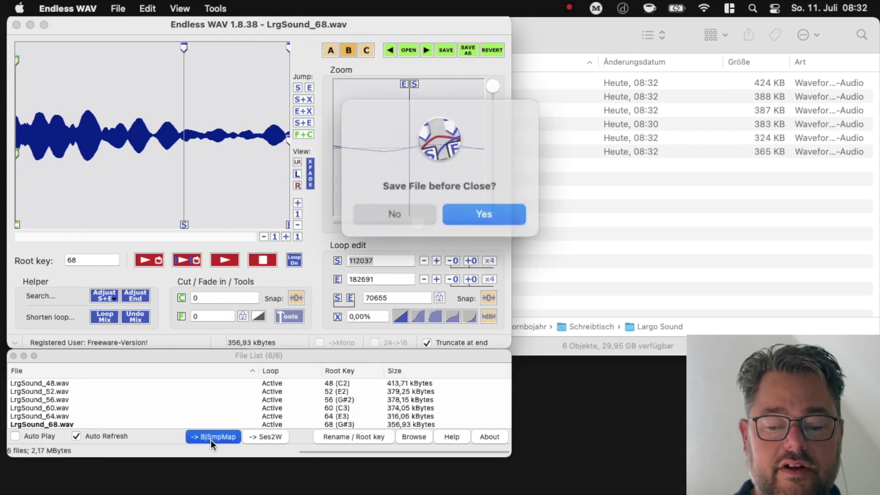
click(419, 210)
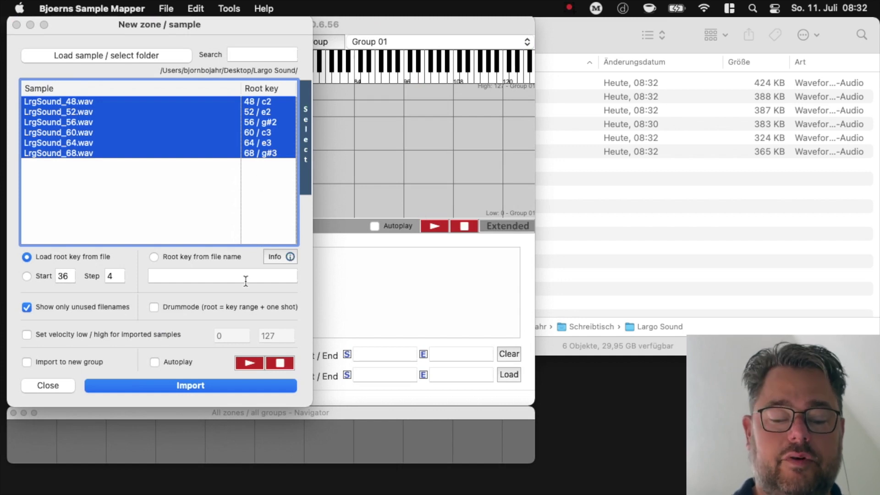
click(254, 386)
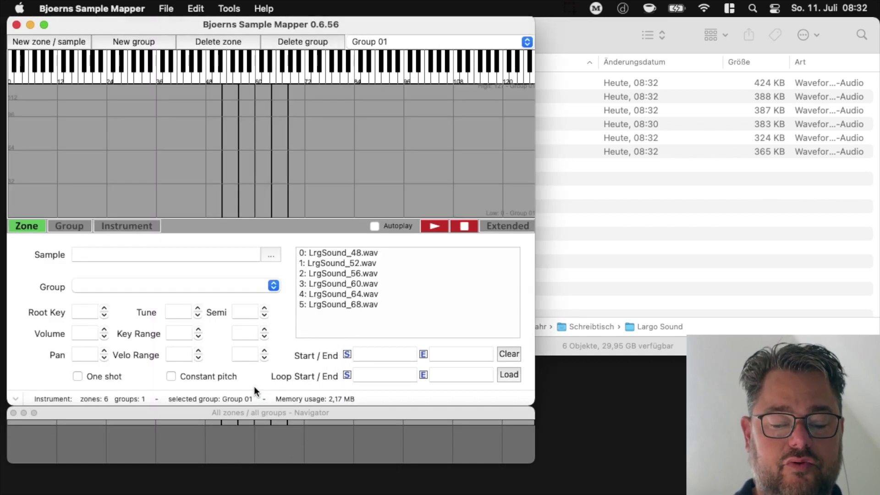
Examine the key ranges and root keys of the mapped zones from LrgSound_56.wav up to LrgSound_68.wav.
click(242, 138)
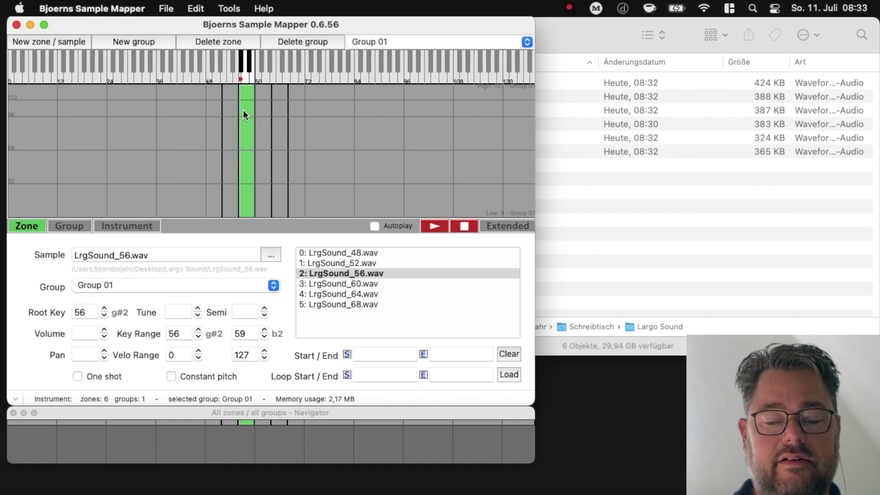
click(260, 117)
click(280, 121)
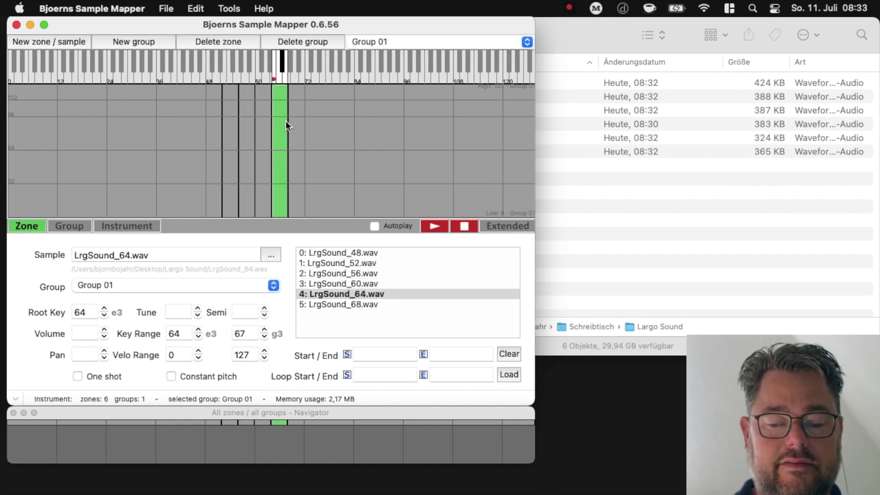
click(310, 126)
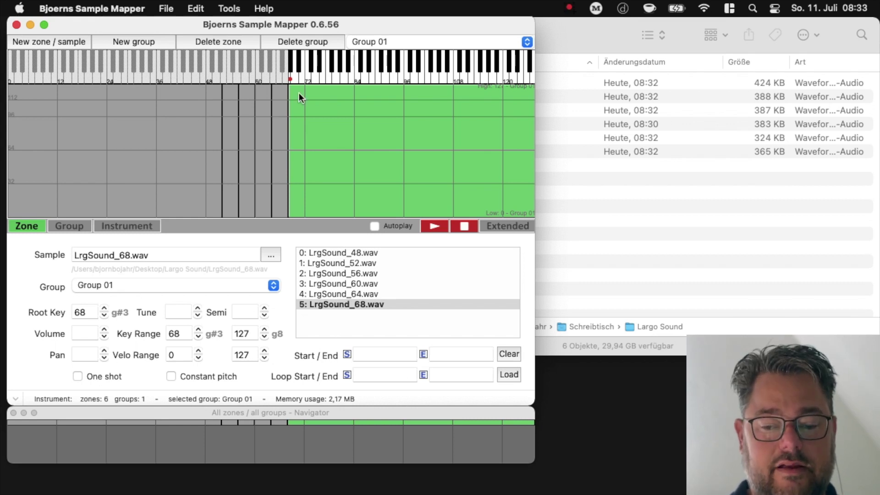
Preview the SFZ export, and position its window so the region definitions can be read.
click(264, 8)
click(270, 46)
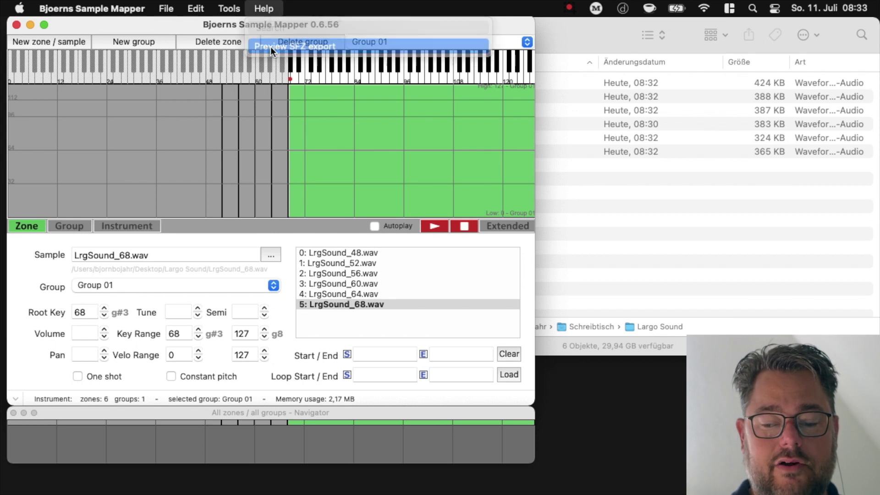
drag(442, 284, 657, 261)
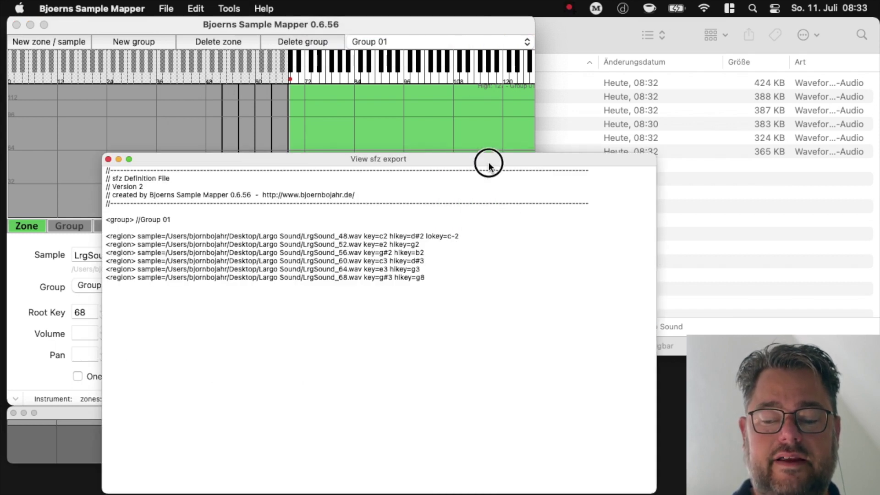
drag(489, 165, 642, 95)
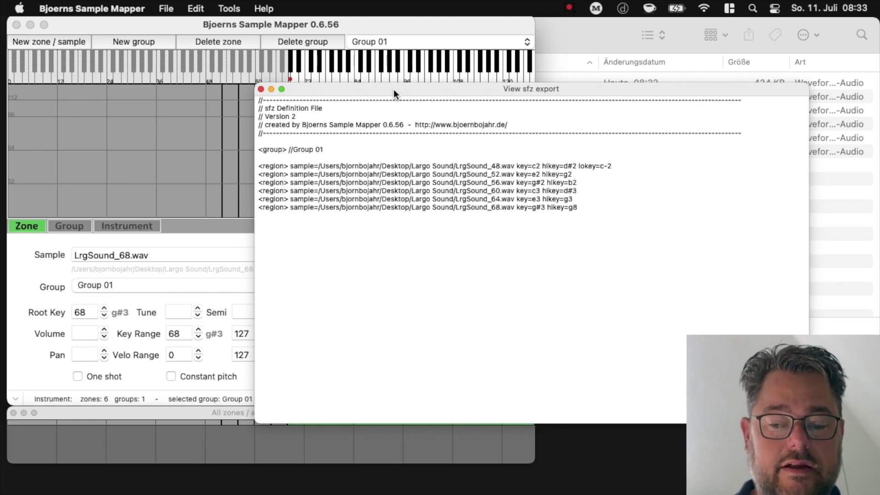
Read sample end, loop start and loop end from the wav headers for all files in the group.
click(223, 7)
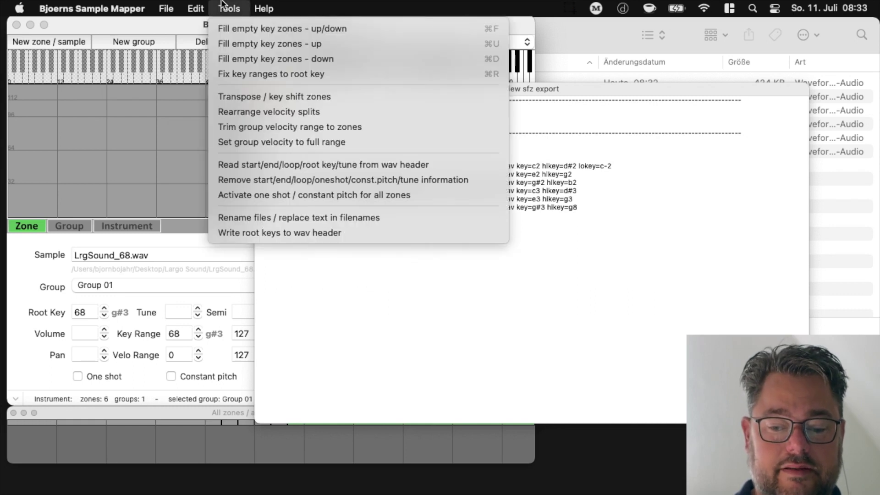
click(283, 164)
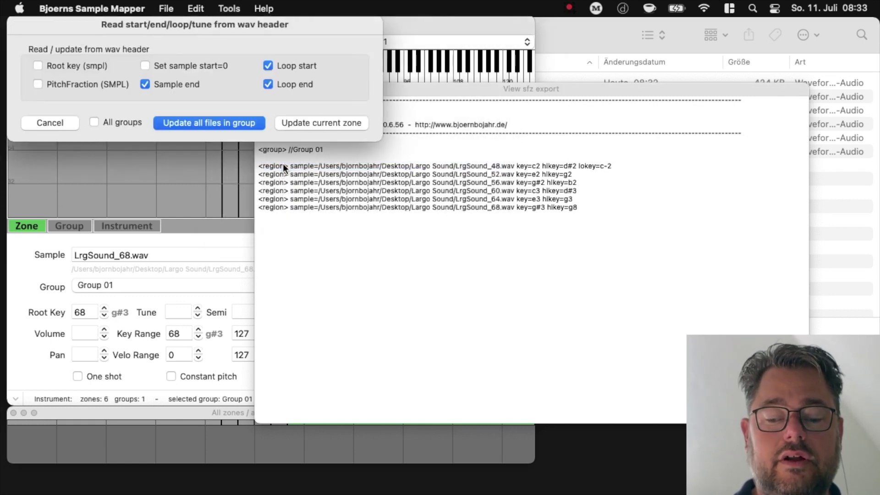
click(221, 122)
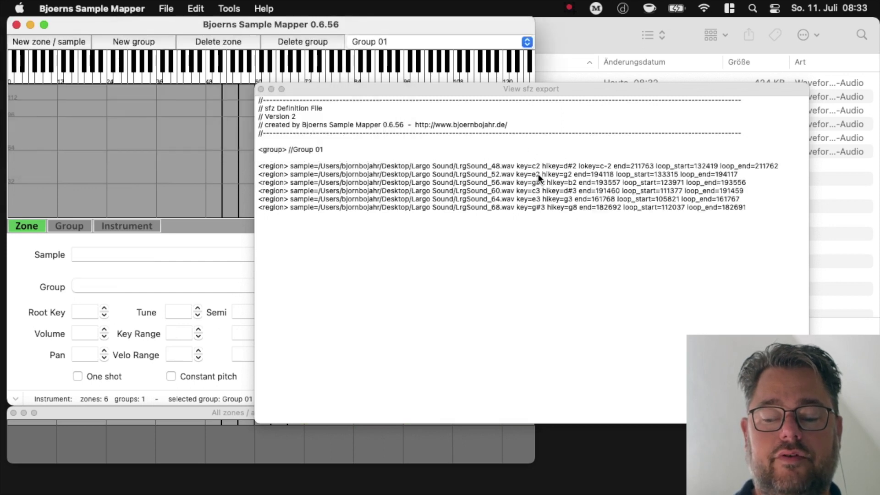
click(234, 6)
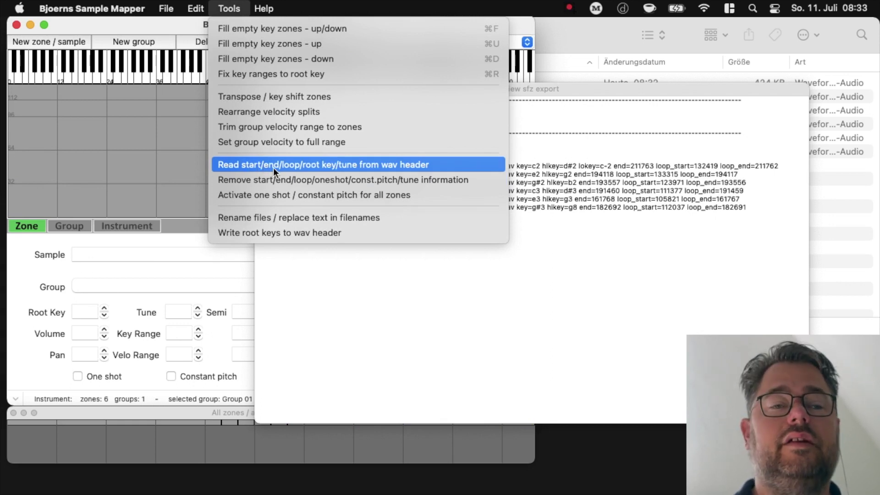
click(228, 6)
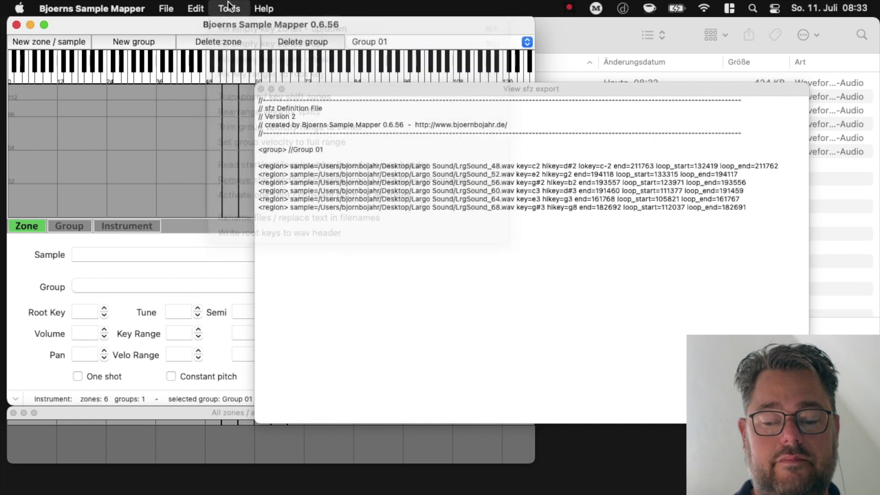
Move the SFZ preview window aside, and save the instrument as Largo Sound.sfz in the Largo Sound folder.
drag(467, 90, 520, 155)
click(166, 9)
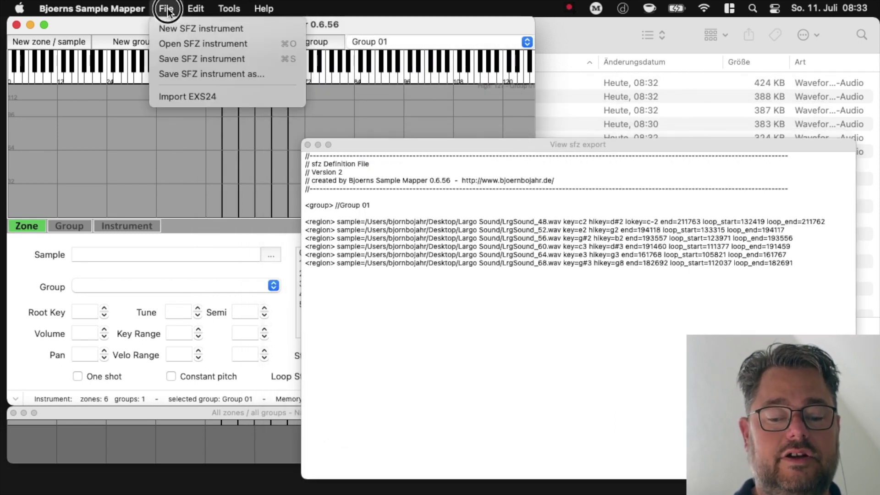
click(183, 59)
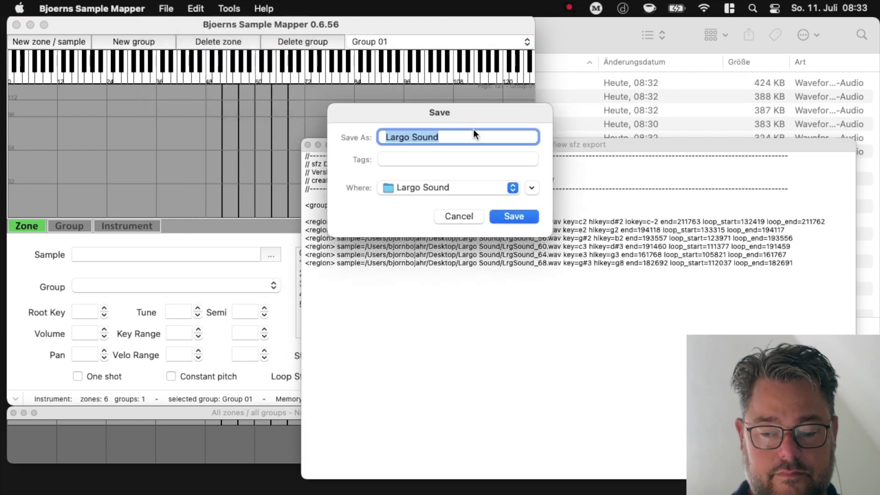
click(481, 136)
text(.sfz)
key(Return)
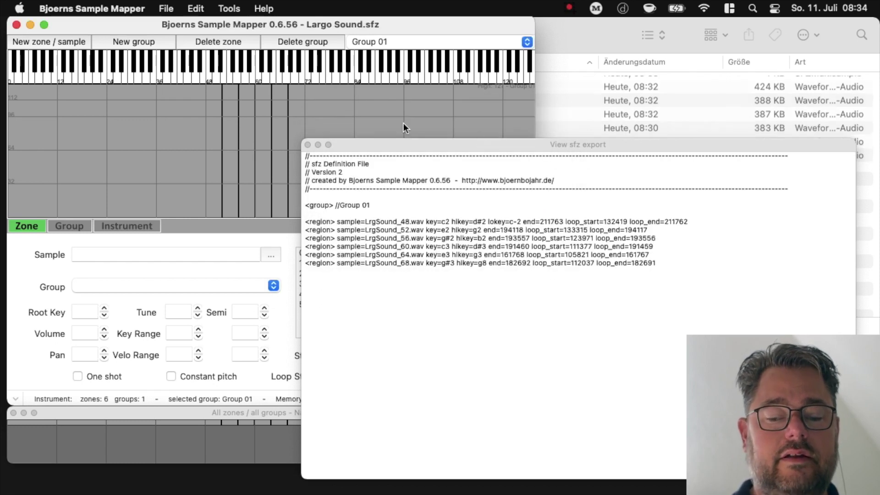
Quit Bjoerns Sample Mapper, and select the saved Largo Sound.sfz file in Finder.
click(137, 7)
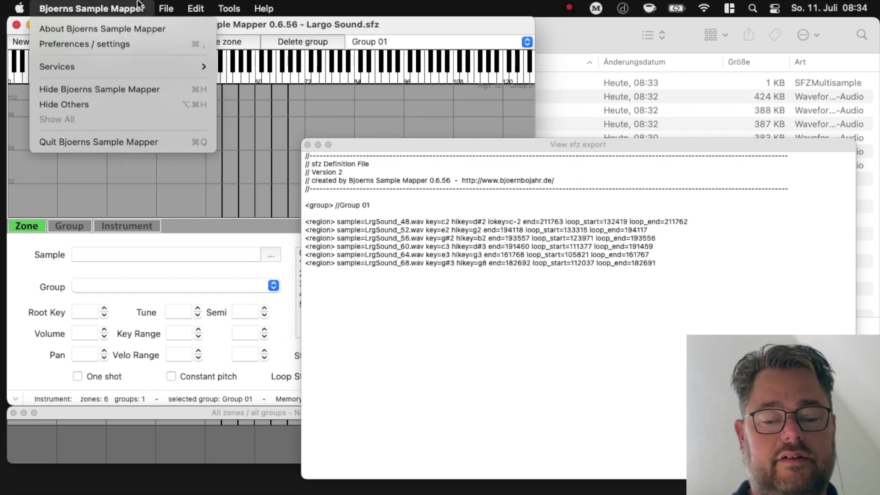
click(141, 143)
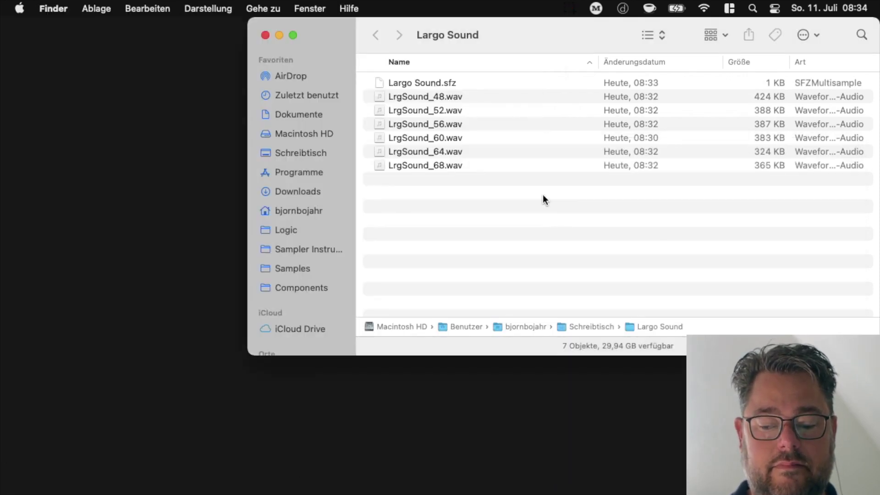
click(463, 83)
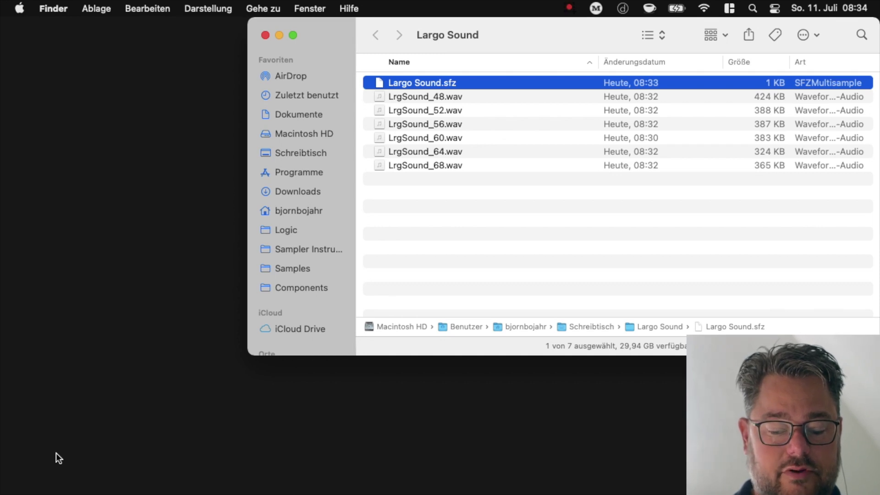
Switch to Logic Pro X, and create a new project with a software instrument track using EXS24.
mouse_move(107, 491)
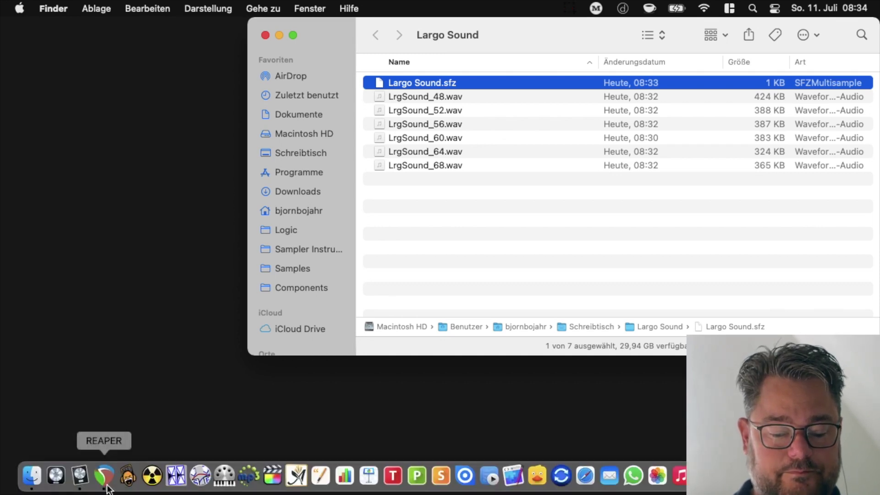
click(80, 477)
click(118, 9)
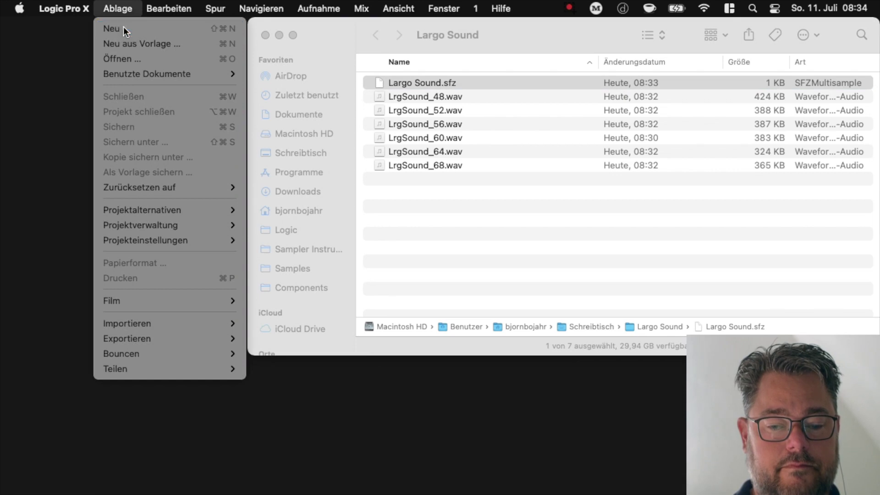
click(122, 26)
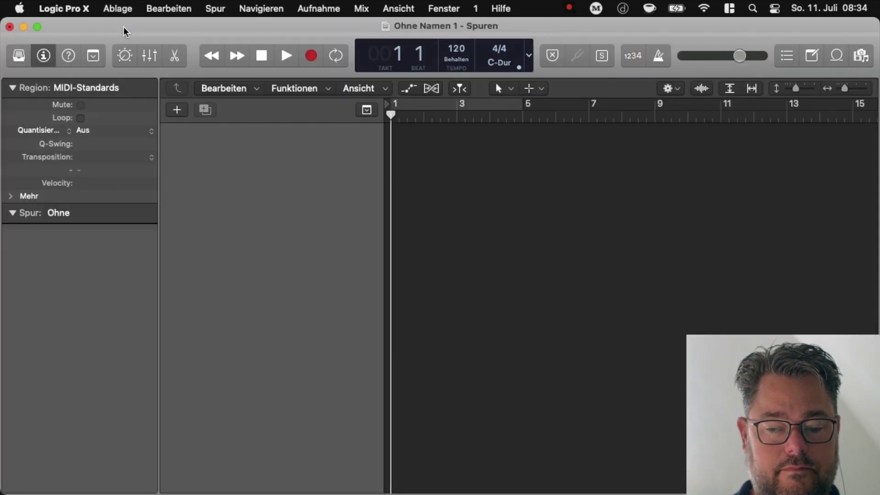
key(Return)
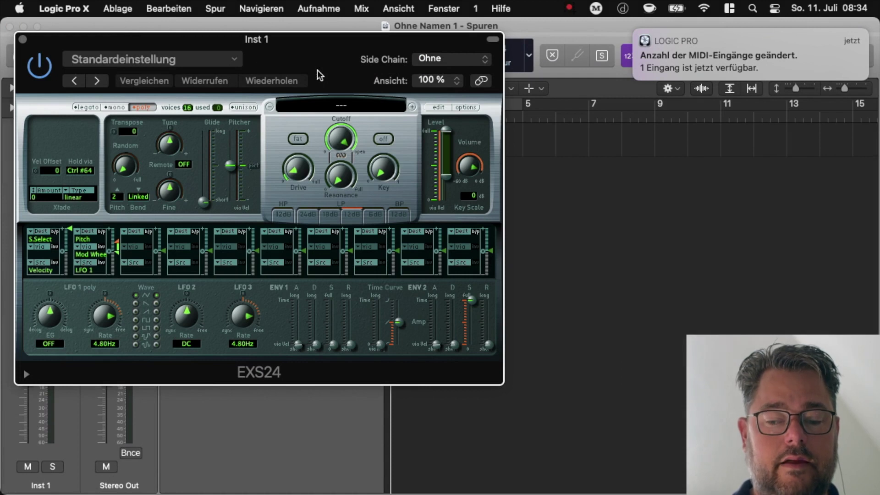
Open the EXS24 instrument editor, and load all six samples from LrgSound_48.wav to LrgSound_68.wav together.
drag(314, 42, 380, 73)
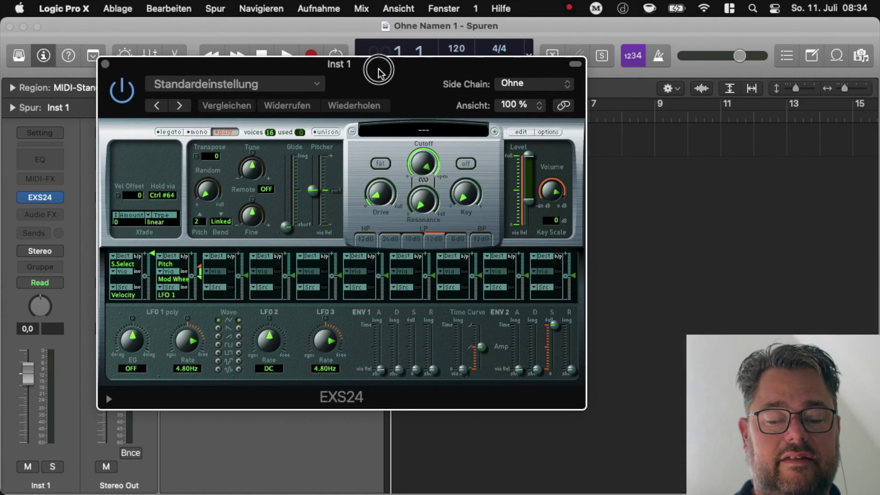
click(521, 132)
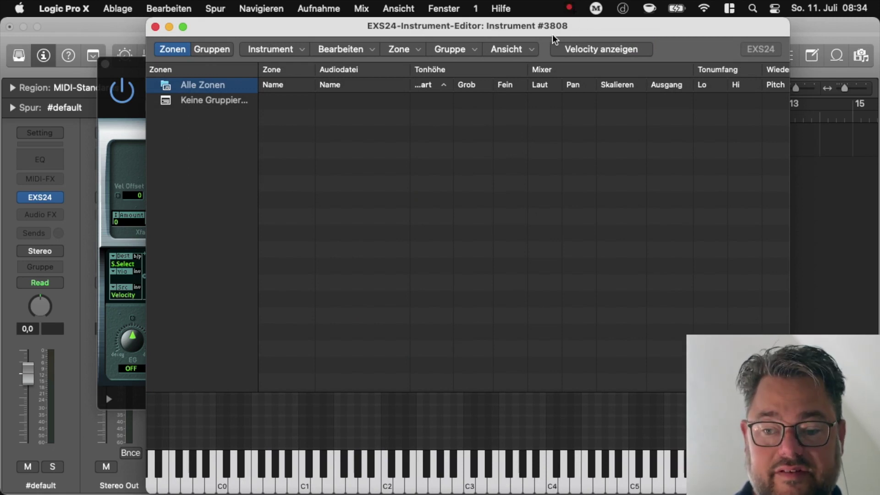
click(399, 50)
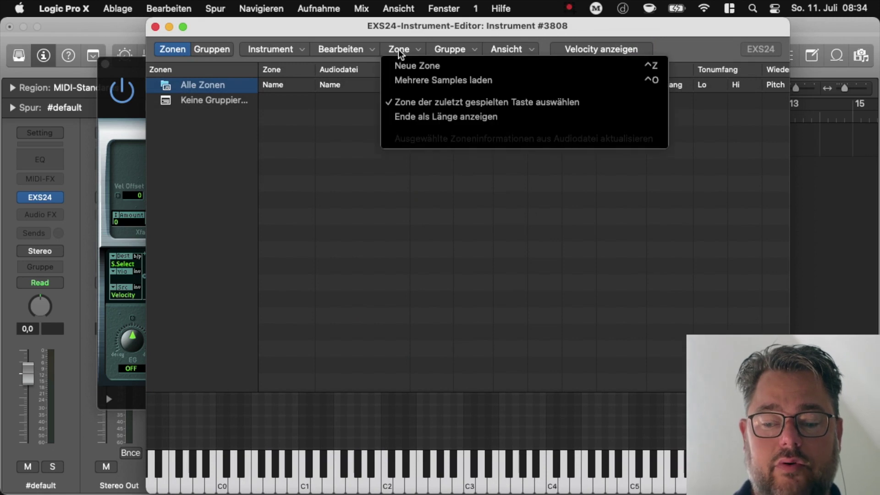
click(420, 80)
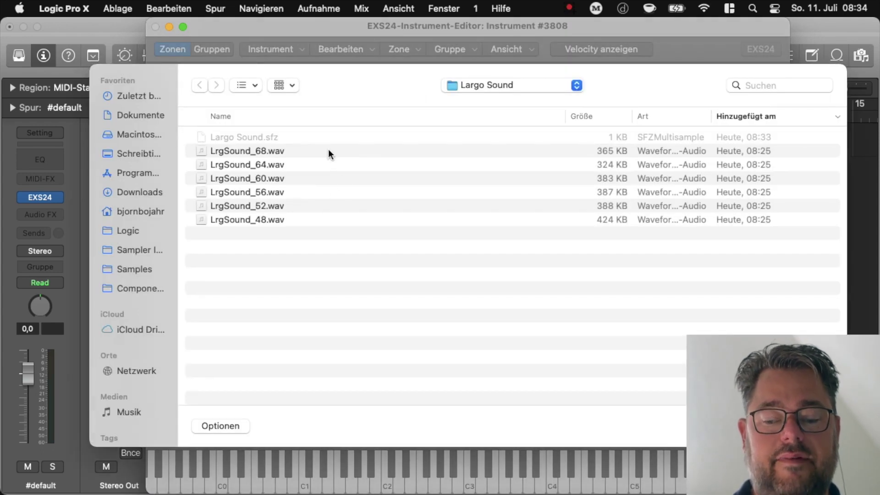
click(340, 206)
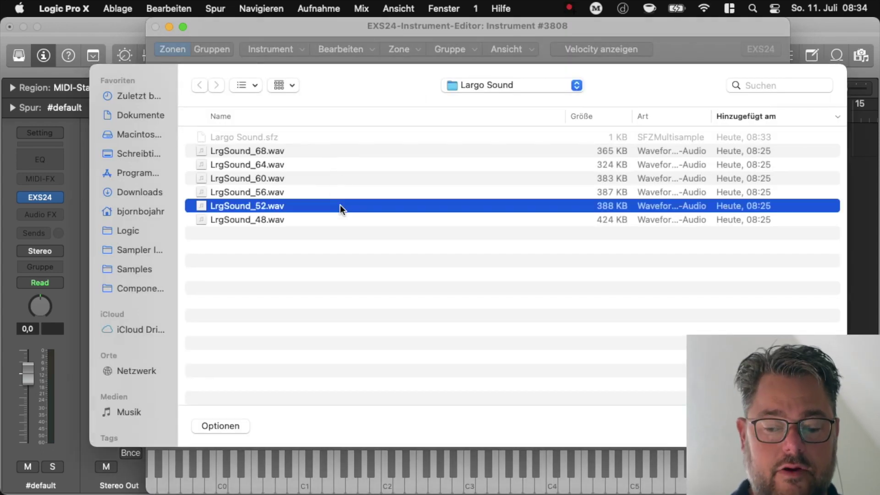
click(331, 152)
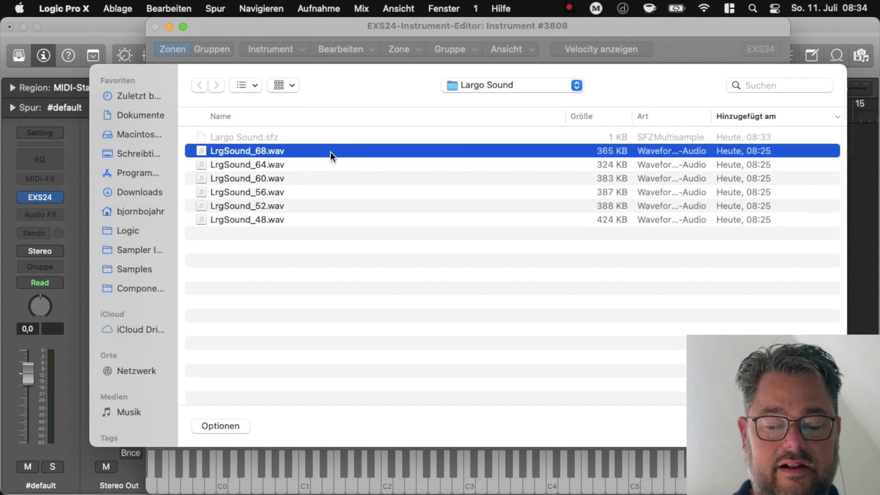
shift+click(340, 222)
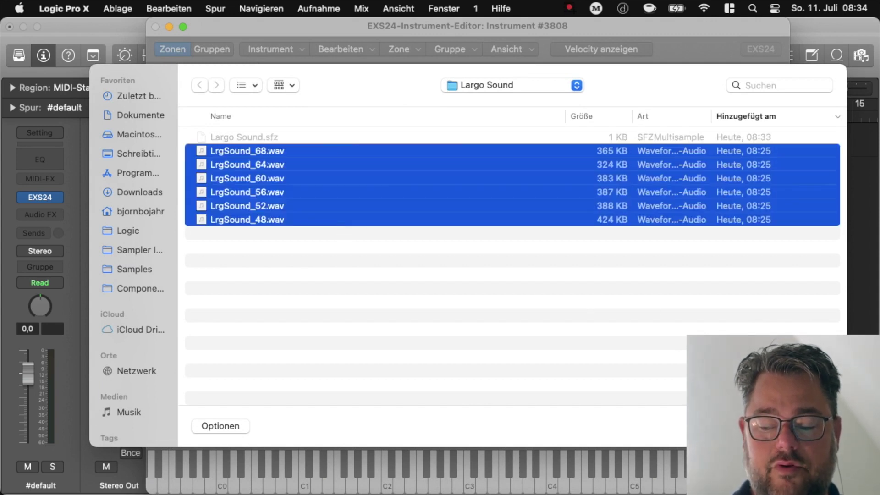
key(Return)
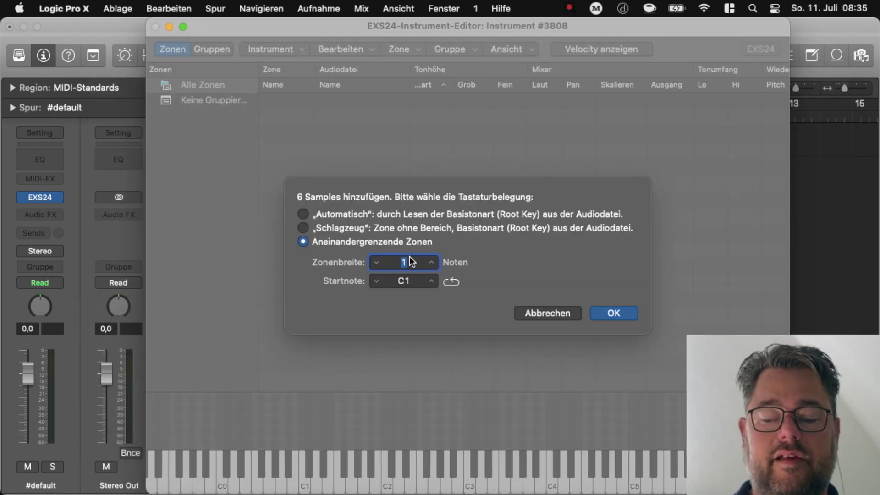
Map the six samples automatically by the root keys in their audio files, and check the E2 and G#2 zones.
click(303, 214)
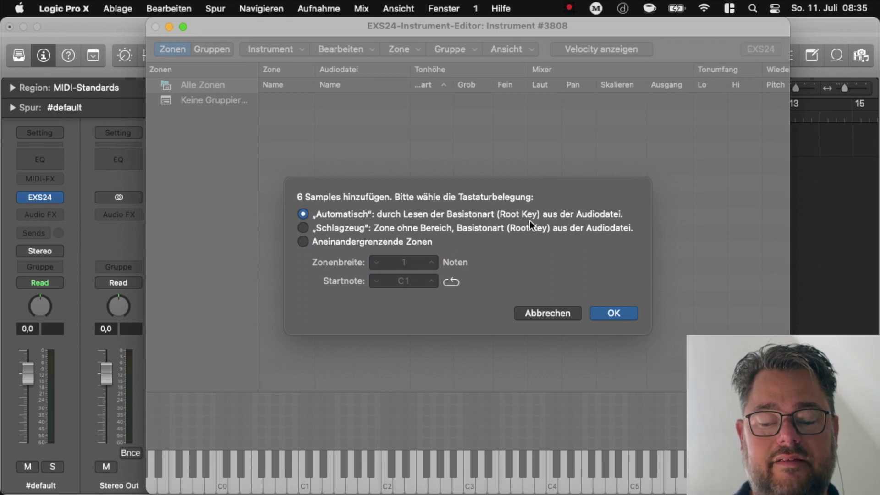
click(613, 315)
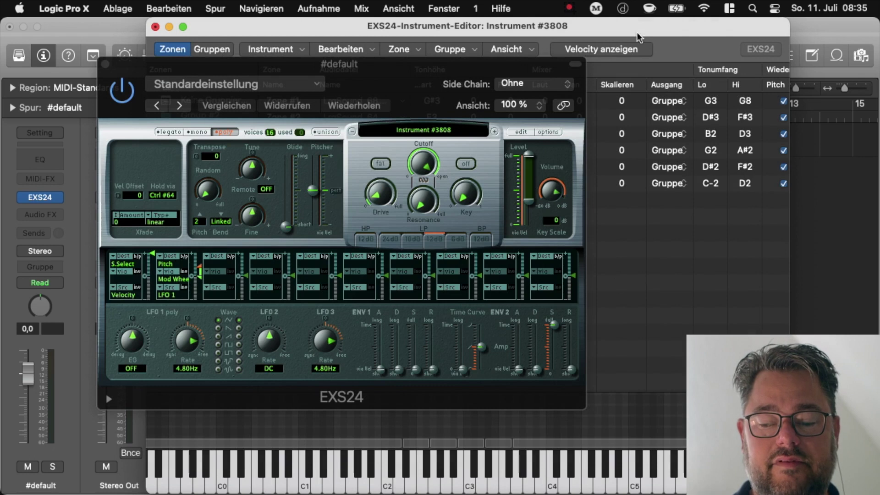
click(605, 302)
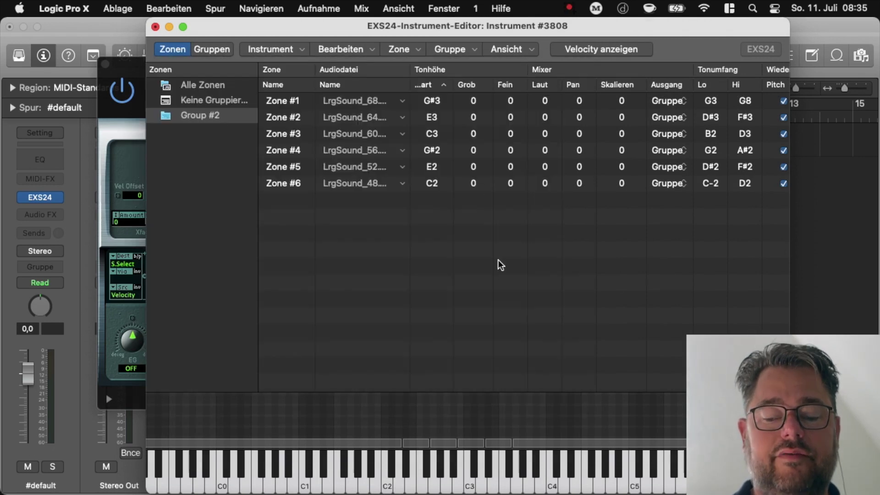
click(416, 450)
click(444, 449)
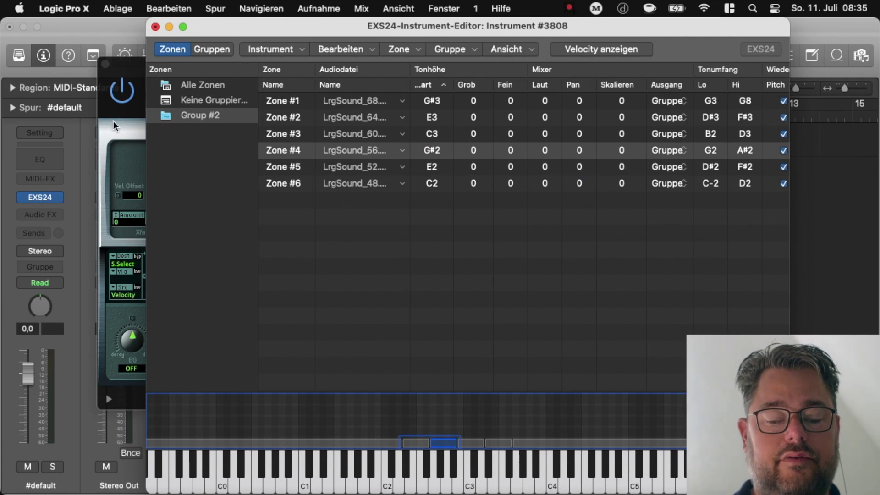
Lengthen the release of envelope 2 in EXS24 to roughly the middle of its range, and raise the instrument volume.
click(114, 126)
drag(570, 373, 572, 343)
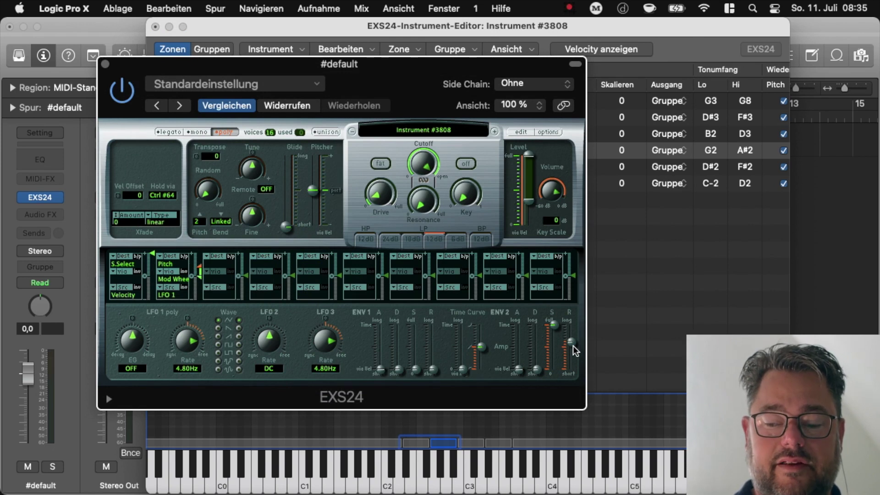
drag(550, 194, 548, 174)
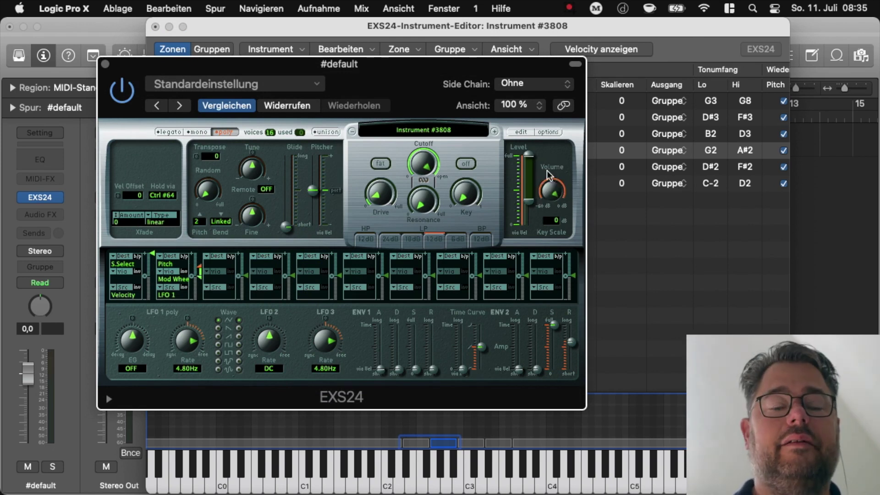